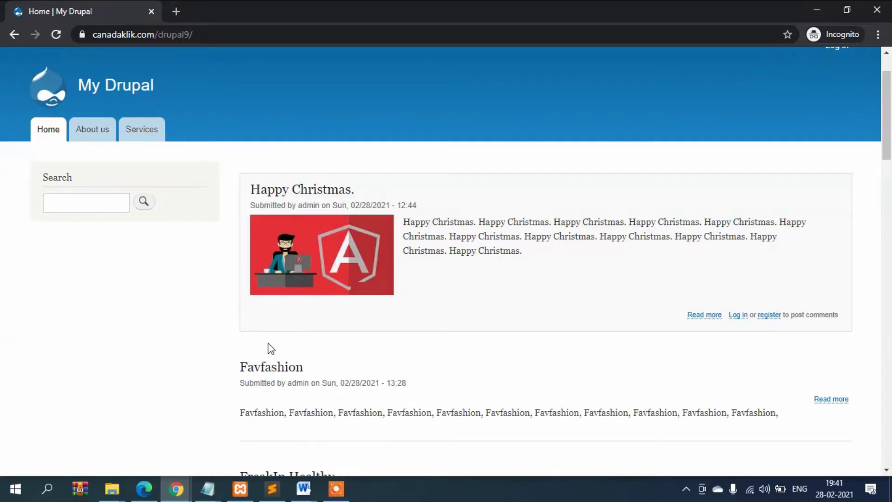
- Reload the site's home page and switch to the browser window with the Drupal administration pages
{"action": "scroll", "coordinate": [273, 339], "scroll_direction": "up", "scroll_amount": 2}
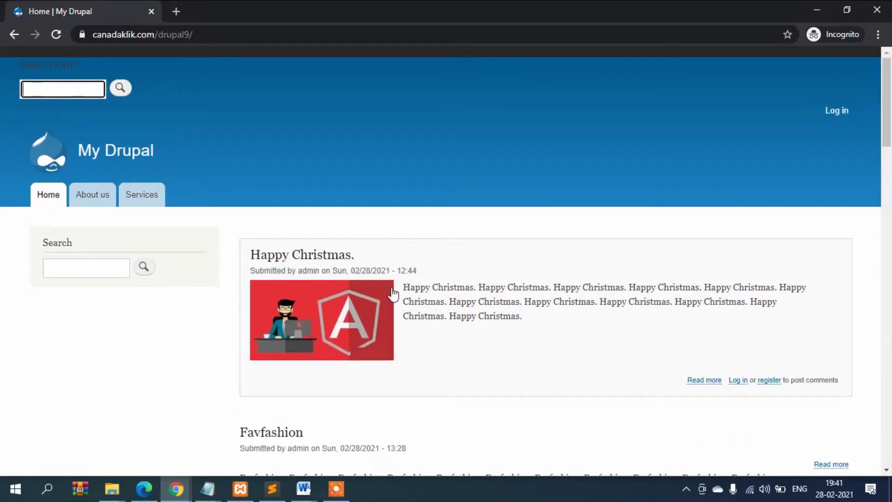
{"action": "left_click", "coordinate": [58, 34]}
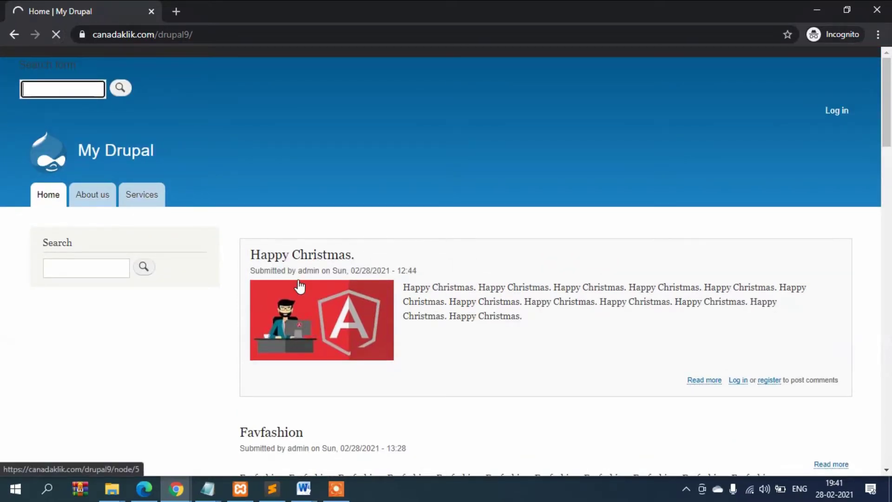
{"action": "mouse_move", "coordinate": [177, 489]}
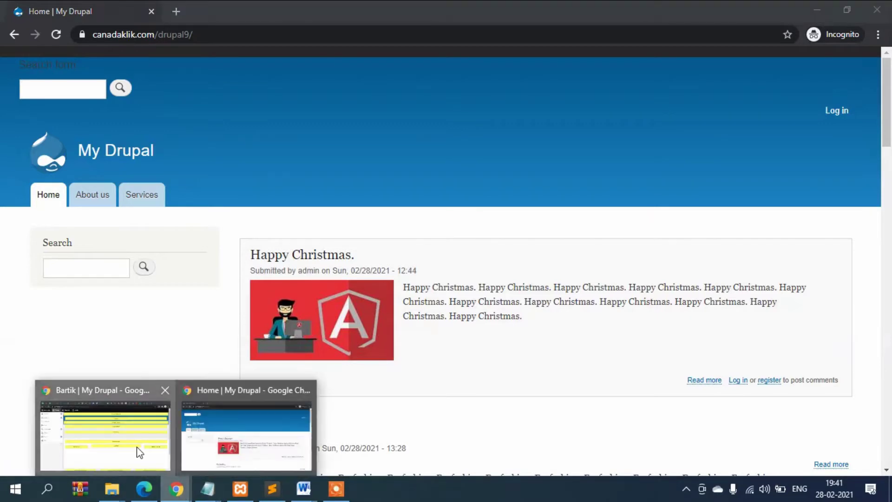
{"action": "left_click", "coordinate": [138, 449]}
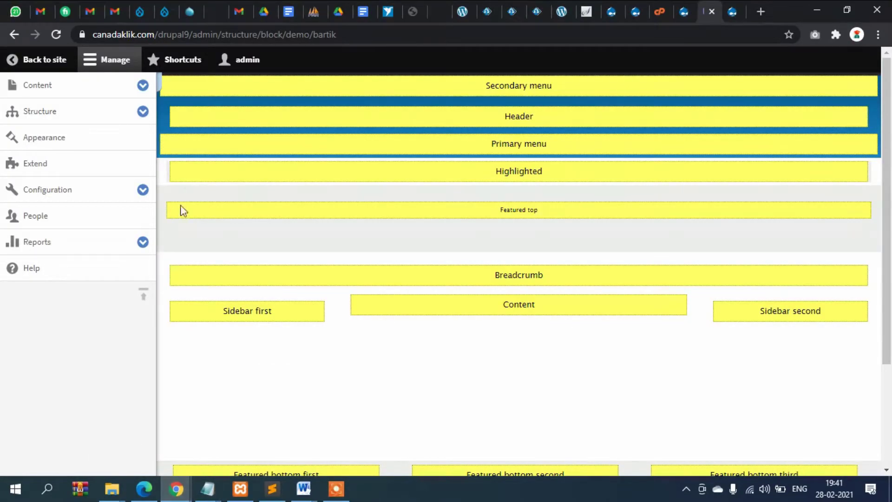
- Open the Menus management page within the site's Structure section
{"action": "left_click", "coordinate": [48, 113]}
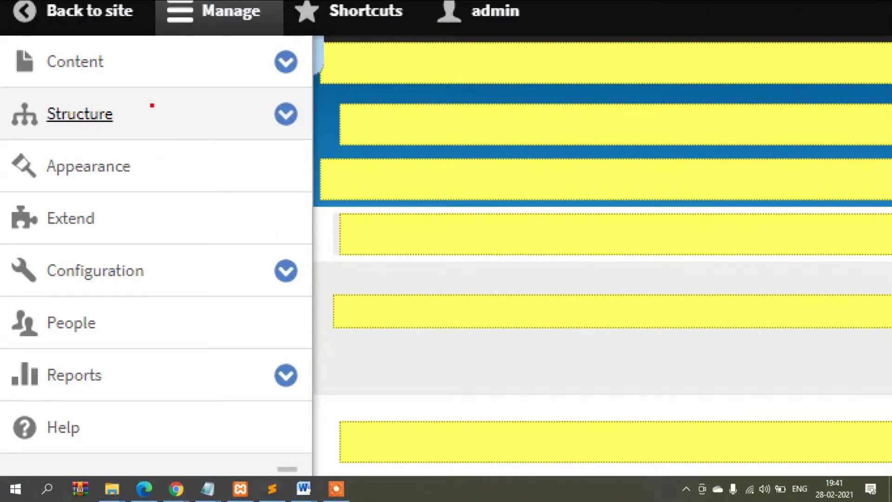
{"action": "left_click_drag", "start_coordinate": [70, 105], "coordinate": [84, 104]}
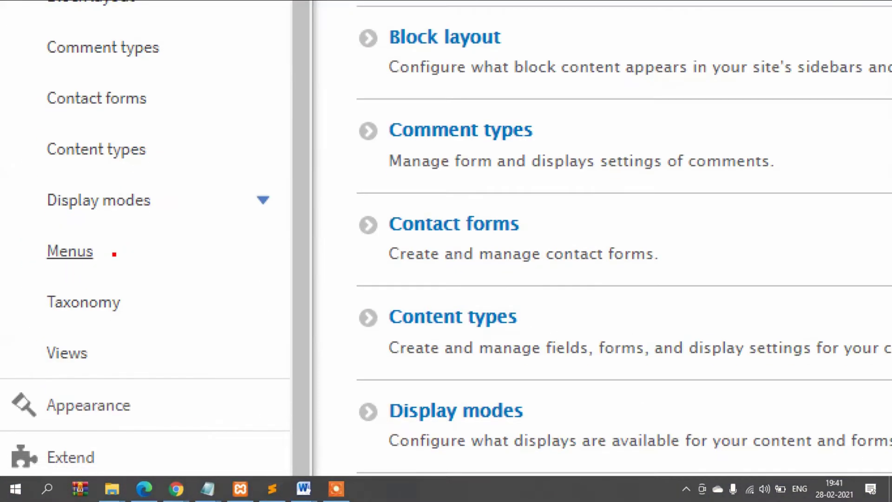
{"action": "left_click_drag", "start_coordinate": [106, 251], "coordinate": [203, 235]}
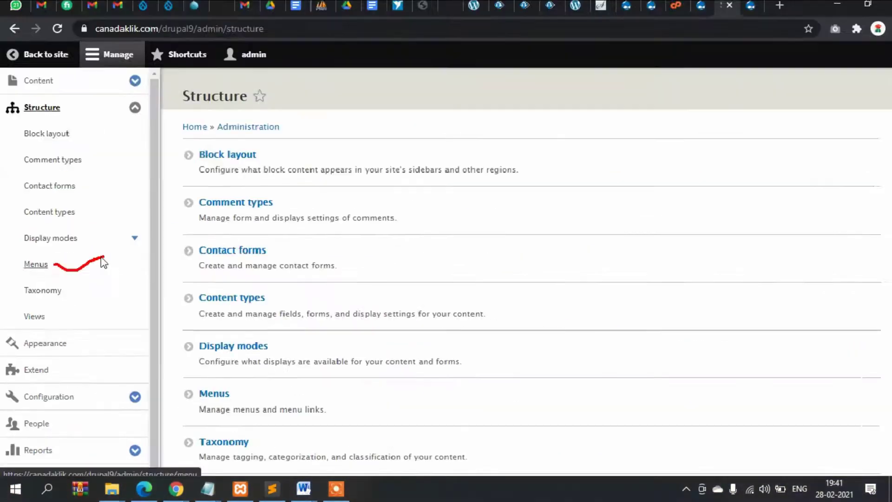
{"action": "left_click", "coordinate": [44, 270]}
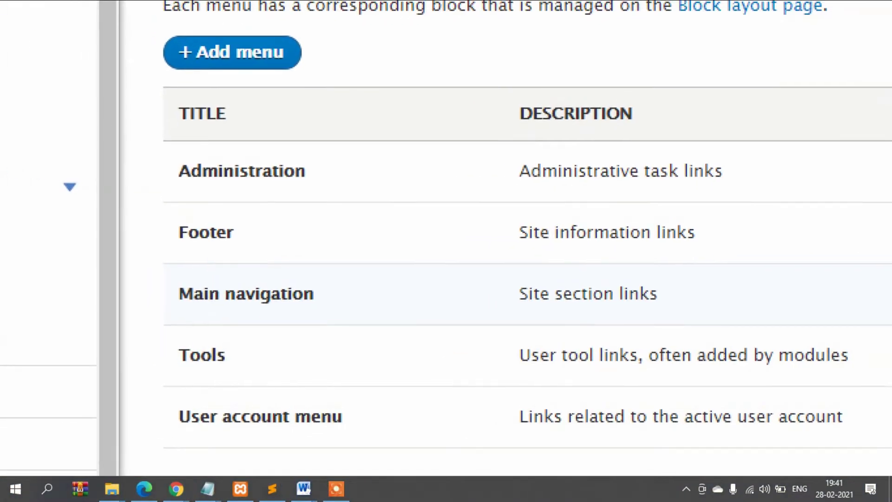
- Review the existing menus and their descriptions, including Footer, Main navigation and User account menu
{"action": "left_click_drag", "start_coordinate": [348, 183], "coordinate": [423, 164]}
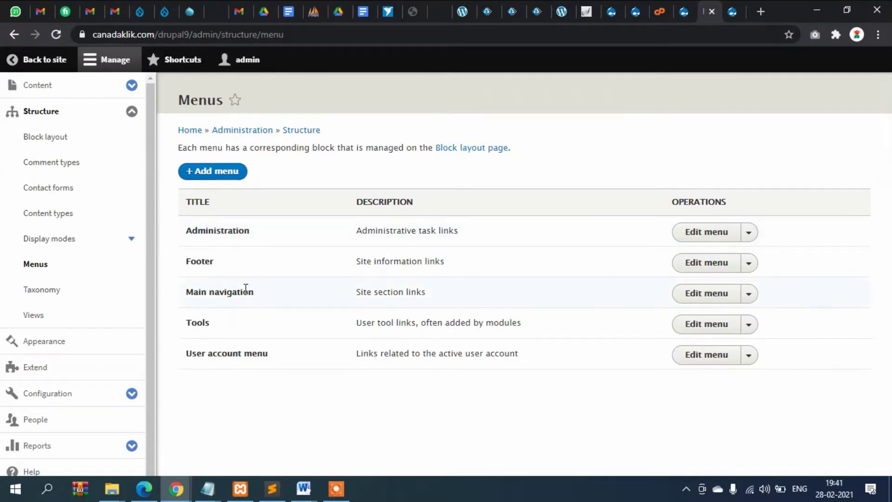
{"action": "left_click_drag", "start_coordinate": [195, 261], "coordinate": [253, 264]}
{"action": "left_click", "coordinate": [253, 264]}
{"action": "left_click_drag", "start_coordinate": [358, 262], "coordinate": [470, 269]}
{"action": "left_click_drag", "start_coordinate": [237, 298], "coordinate": [278, 370]}
{"action": "left_click", "coordinate": [188, 298]}
{"action": "left_click", "coordinate": [233, 353]}
{"action": "left_click", "coordinate": [278, 371]}
- Start adding a new menu and title it Top Menu
{"action": "left_click", "coordinate": [203, 176]}
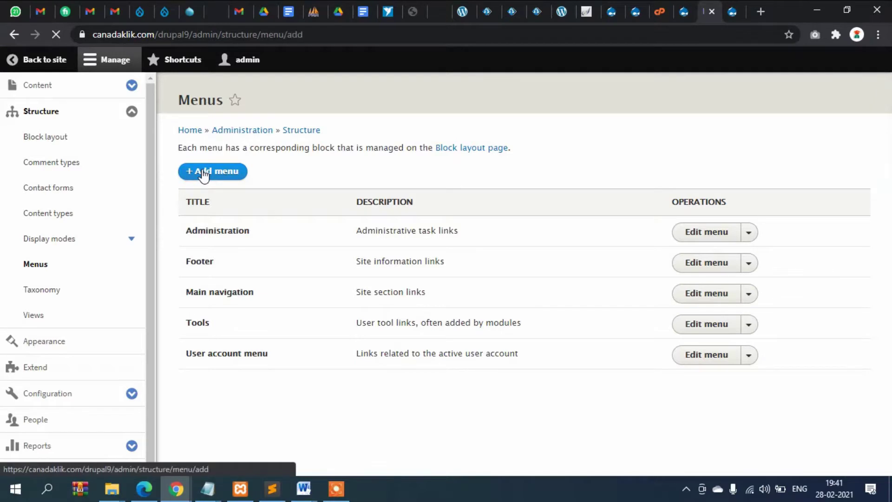
{"action": "left_click", "coordinate": [216, 188]}
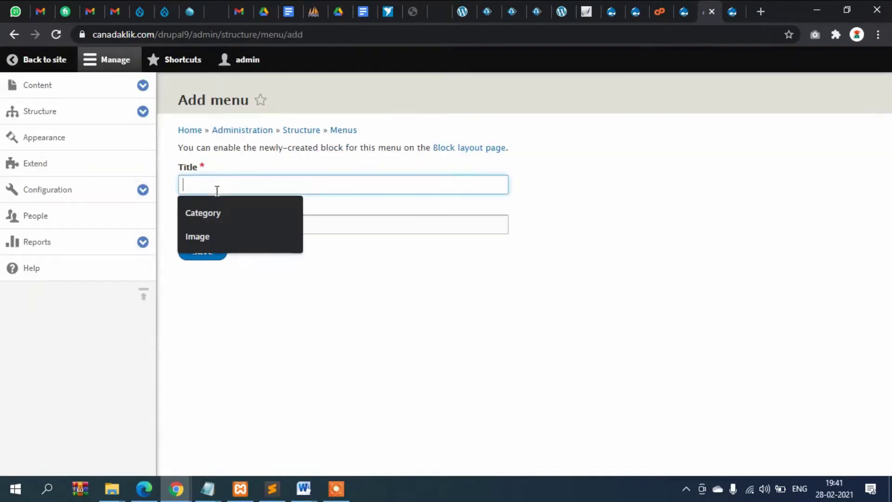
{"action": "type", "text": "Top"}
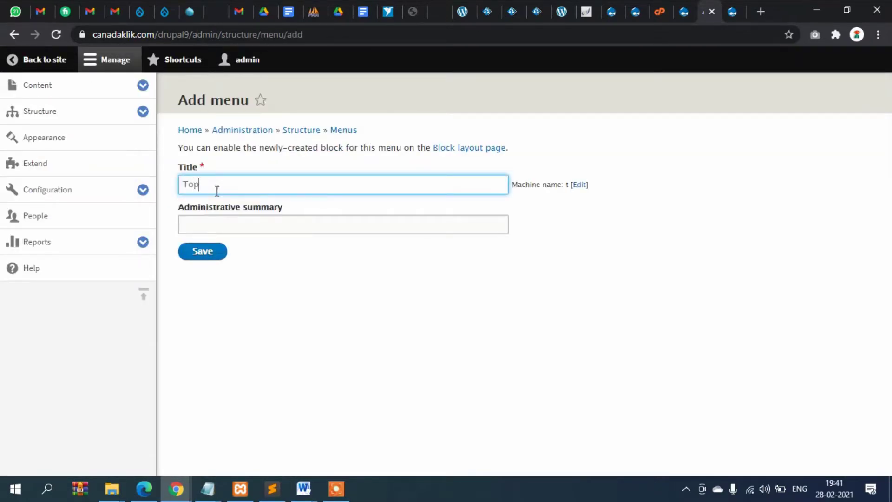
{"action": "type", "text": " menu"}
{"action": "key", "text": "ctrl+a"}
{"action": "left_click", "coordinate": [232, 189]}
{"action": "key", "text": "BackSpace"}
{"action": "type", "text": "M"}
- Copy the title Top Menu into the administrative summary and save the new menu
{"action": "key", "text": "ctrl+a"}
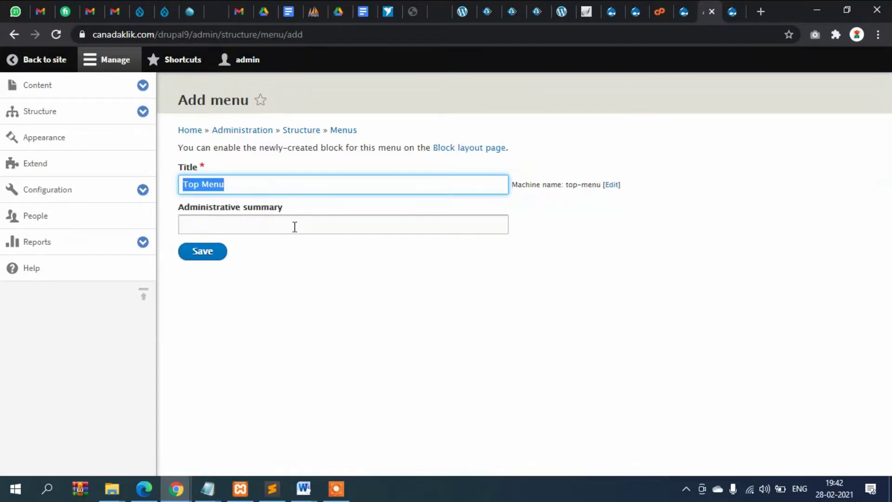
{"action": "key", "text": "ctrl+c"}
{"action": "left_click", "coordinate": [257, 231]}
{"action": "key", "text": "ctrl+v"}
{"action": "left_click", "coordinate": [210, 259]}
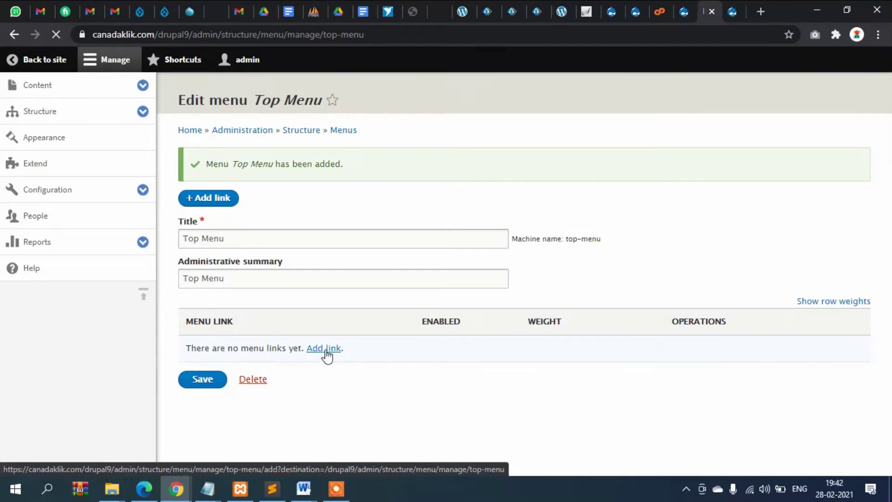
- Start a new link in Top Menu with the title About and the path /about-us
{"action": "left_click", "coordinate": [326, 352]}
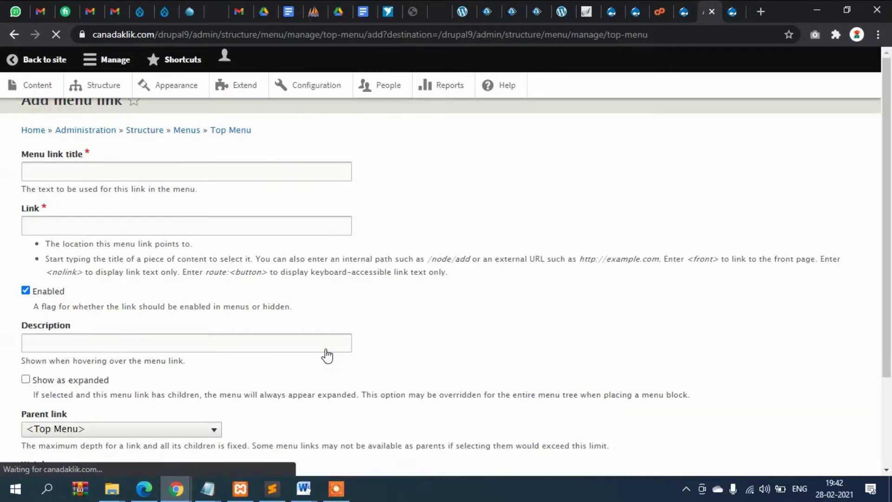
{"action": "scroll", "coordinate": [273, 303], "scroll_direction": "down", "scroll_amount": 1}
{"action": "left_click", "coordinate": [233, 171]}
{"action": "type", "text": "A"}
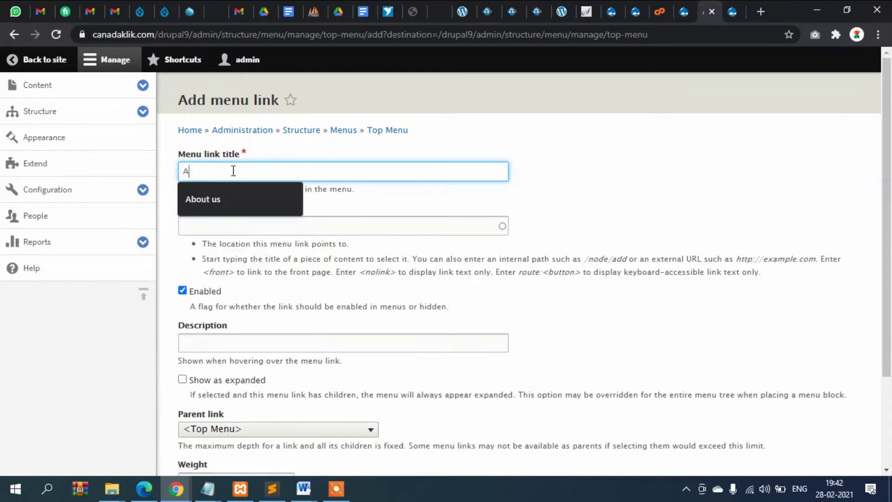
{"action": "type", "text": "bout"}
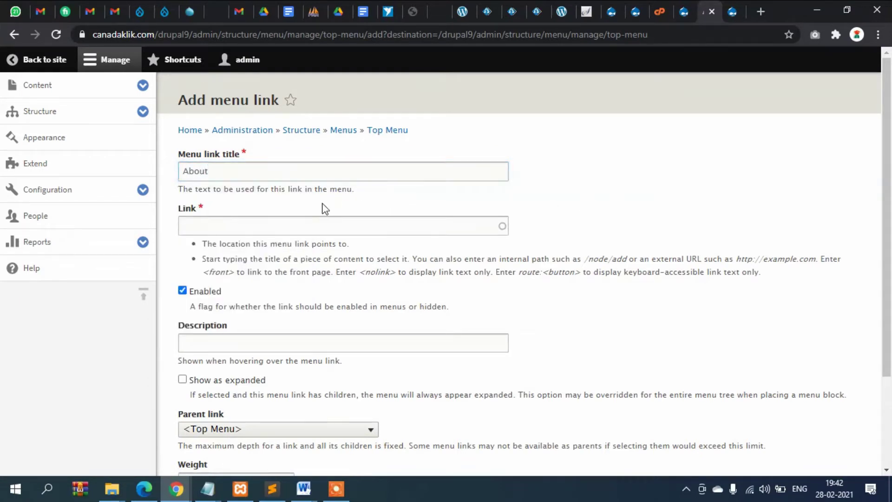
{"action": "left_click", "coordinate": [297, 224]}
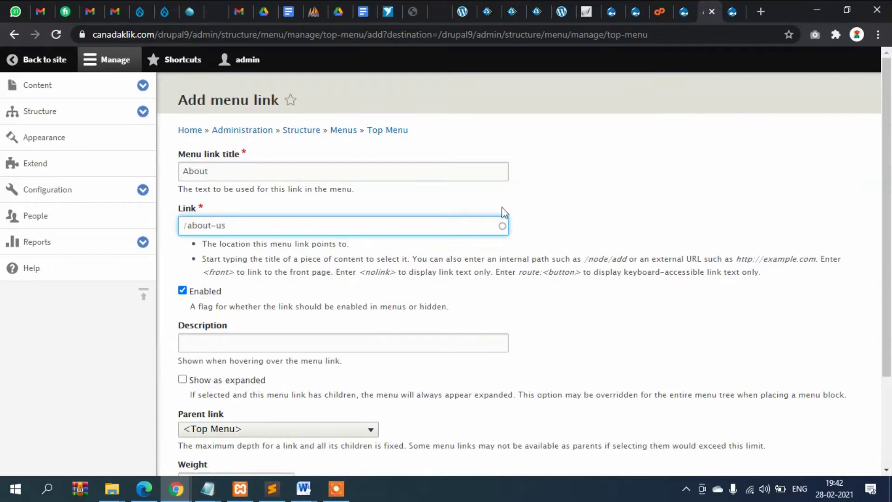
- Change the new menu link's title to Home and its target to <front>
{"action": "left_click_drag", "start_coordinate": [223, 171], "coordinate": [182, 171]}
{"action": "type", "text": "Home"}
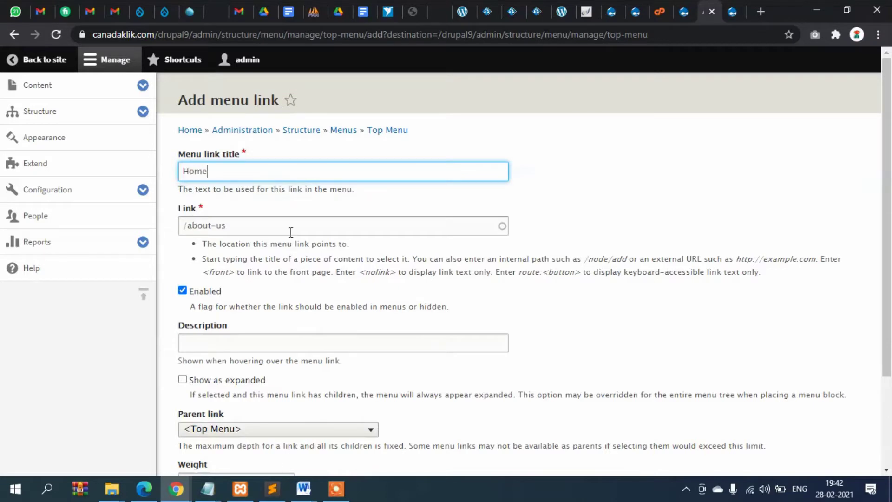
{"action": "left_click_drag", "start_coordinate": [290, 232], "coordinate": [119, 220]}
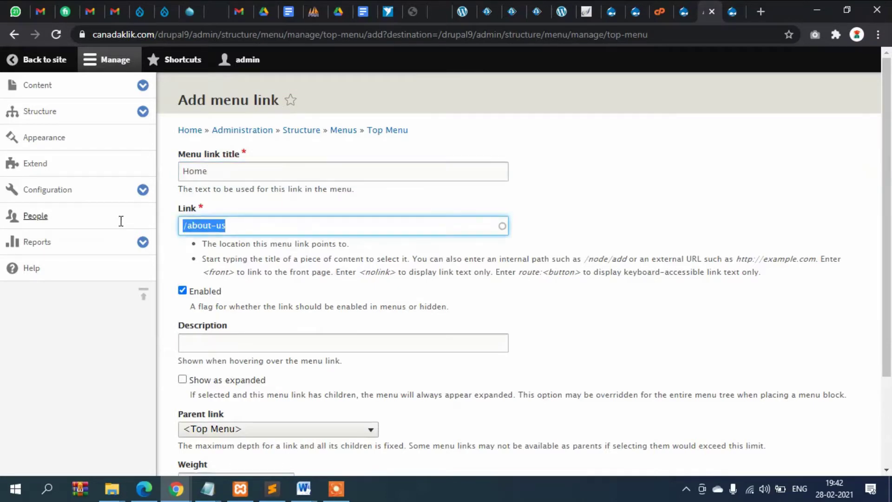
{"action": "type", "text": "<front>"}
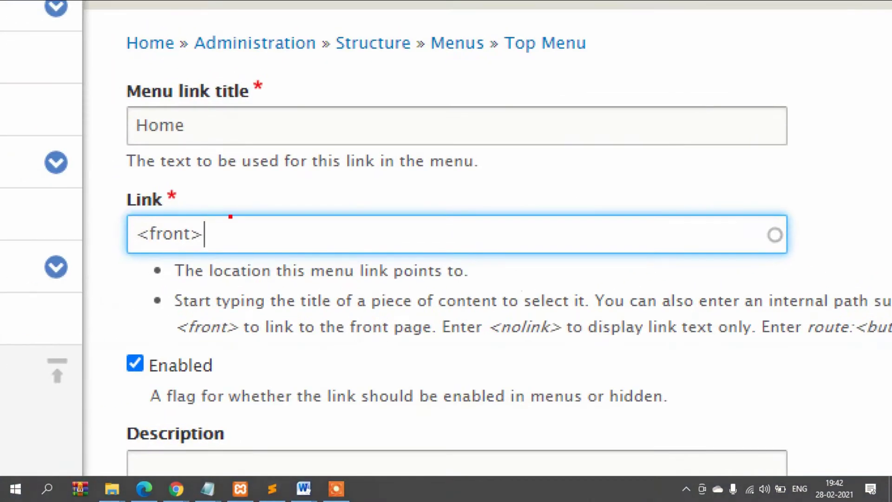
{"action": "left_click_drag", "start_coordinate": [242, 103], "coordinate": [396, 73]}
{"action": "left_click_drag", "start_coordinate": [262, 236], "coordinate": [349, 188]}
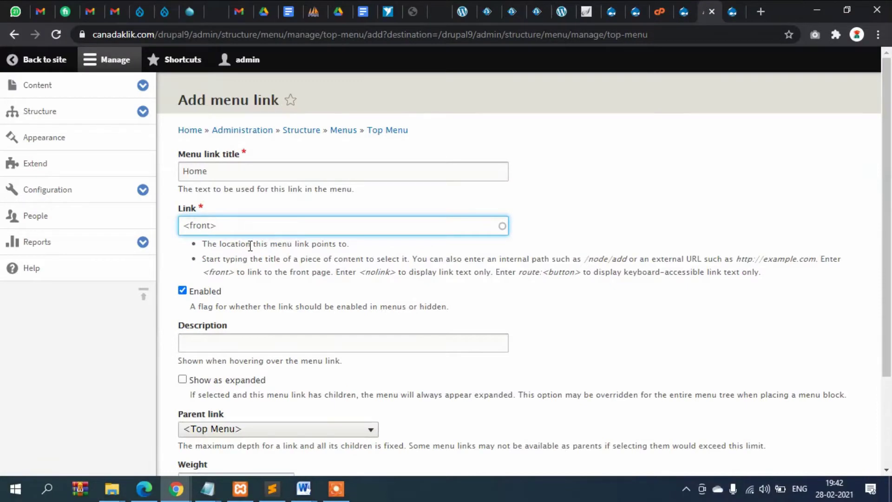
- Review the remaining settings of the Home link and save it in Top Menu
{"action": "scroll", "coordinate": [253, 260], "scroll_direction": "down", "scroll_amount": 2}
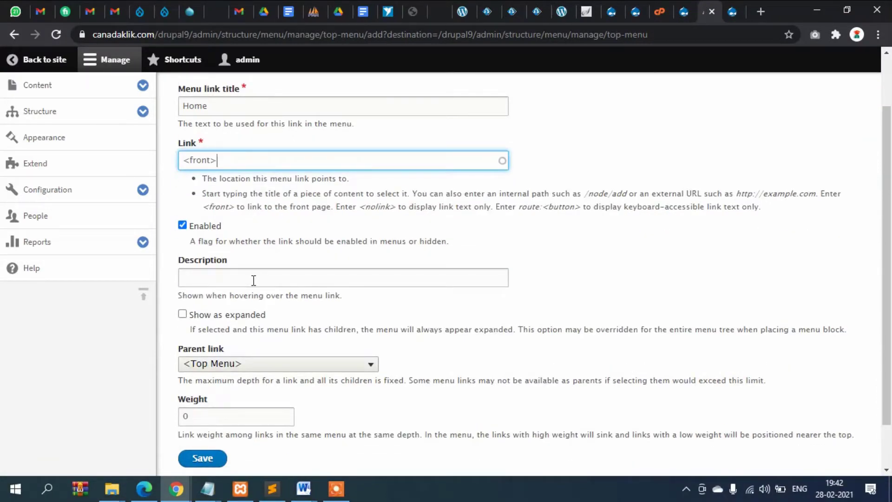
{"action": "scroll", "coordinate": [253, 279], "scroll_direction": "down", "scroll_amount": 2}
{"action": "scroll", "coordinate": [244, 243], "scroll_direction": "up", "scroll_amount": 2}
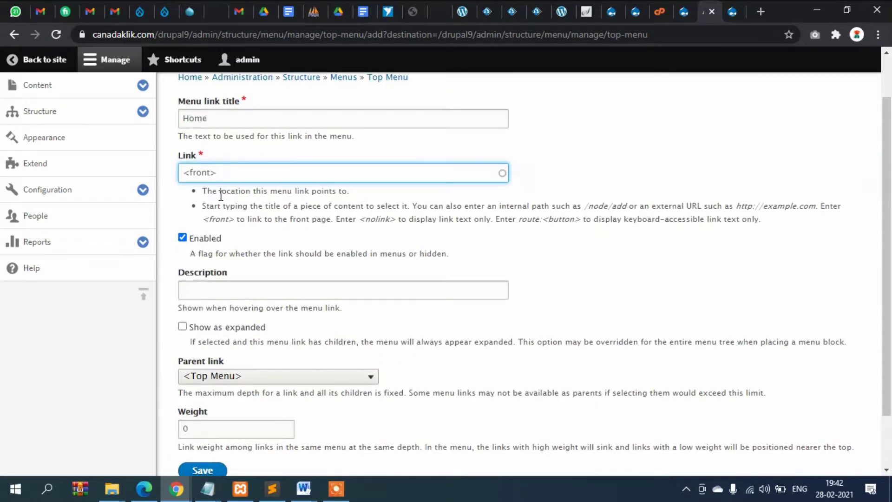
{"action": "scroll", "coordinate": [229, 261], "scroll_direction": "down", "scroll_amount": 2}
{"action": "scroll", "coordinate": [228, 246], "scroll_direction": "up", "scroll_amount": 2}
{"action": "scroll", "coordinate": [369, 268], "scroll_direction": "down", "scroll_amount": 2}
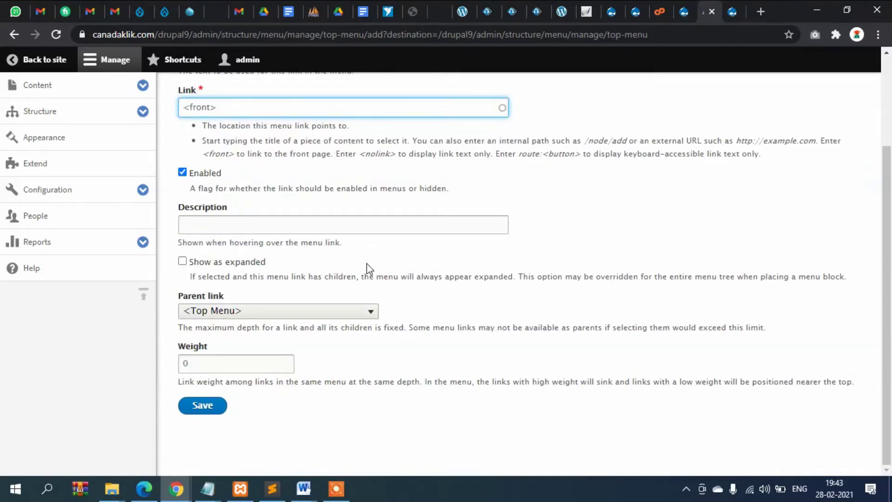
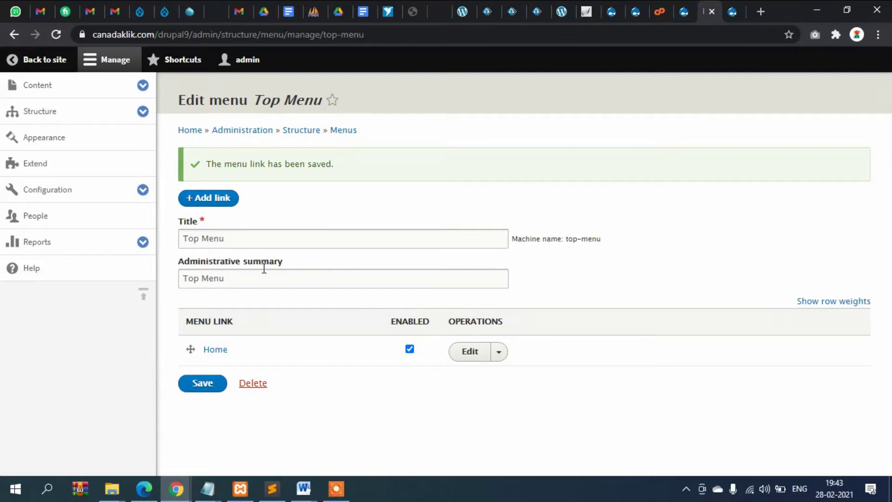
- Add a second link to Top Menu titled About us with the path /about-us and save it
{"action": "left_click", "coordinate": [210, 199]}
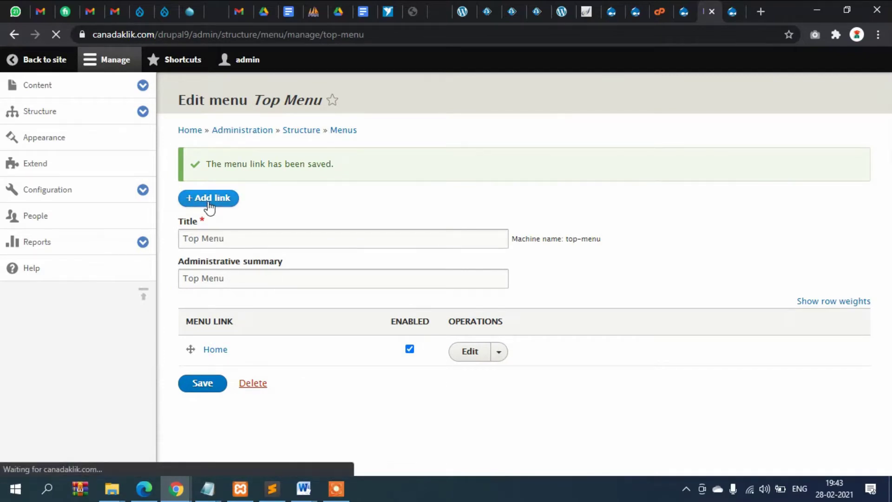
{"action": "left_click", "coordinate": [228, 173]}
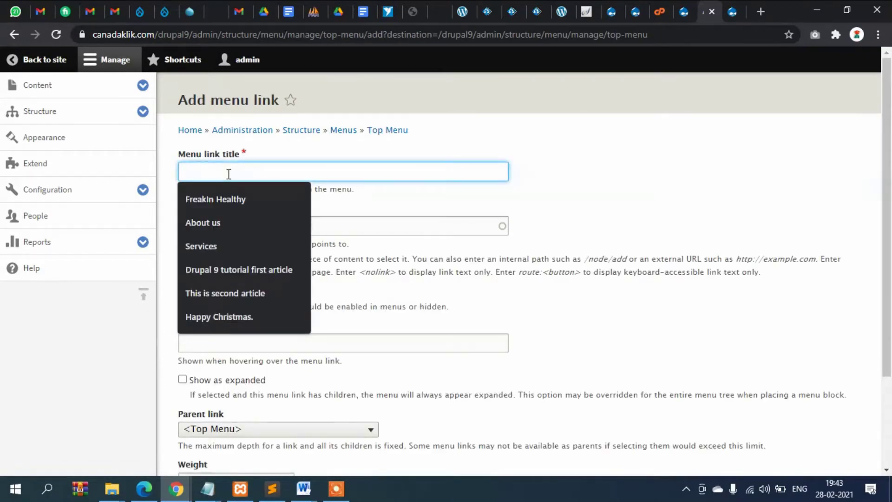
{"action": "type", "text": "Av"}
{"action": "type", "text": "bo"}
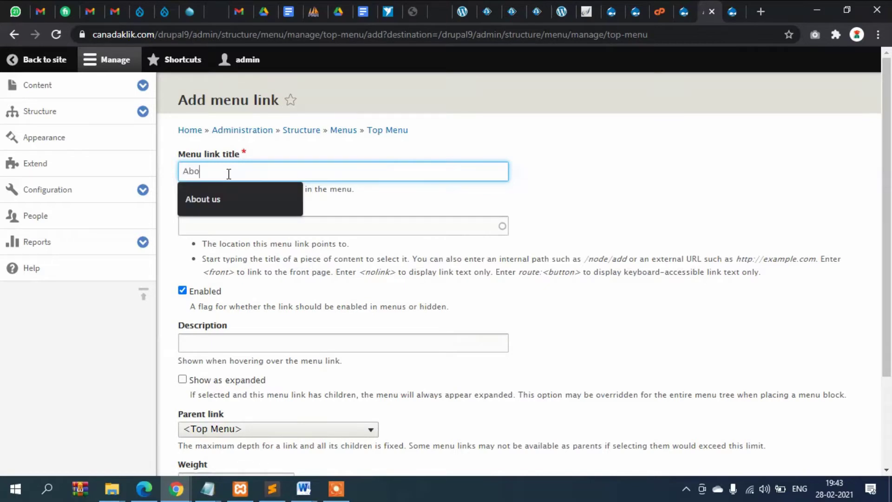
{"action": "type", "text": "ut us"}
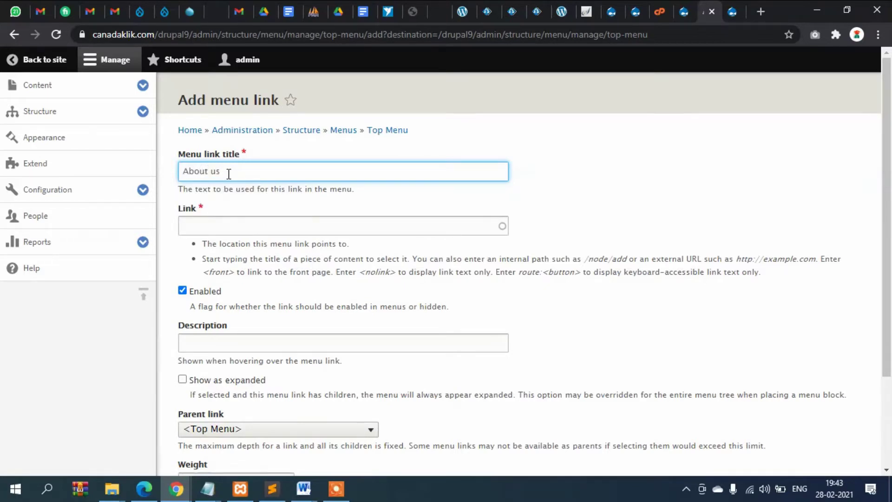
{"action": "left_click", "coordinate": [241, 229]}
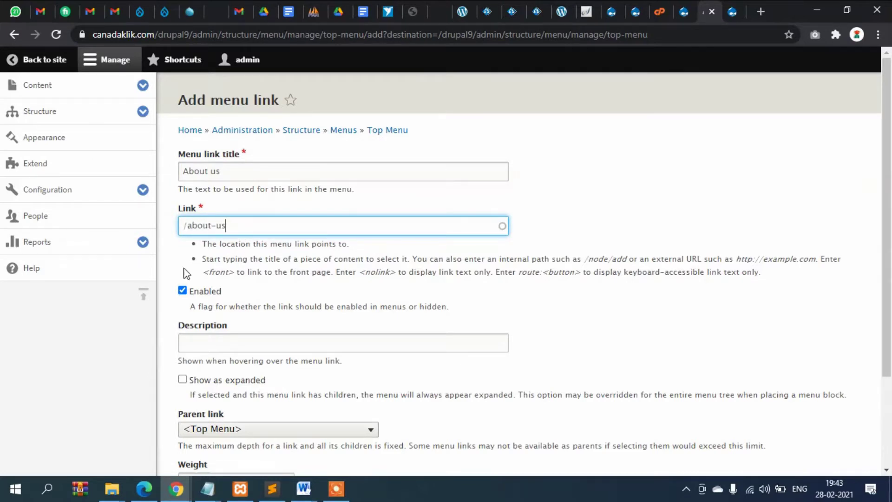
{"action": "scroll", "coordinate": [275, 289], "scroll_direction": "down", "scroll_amount": 2}
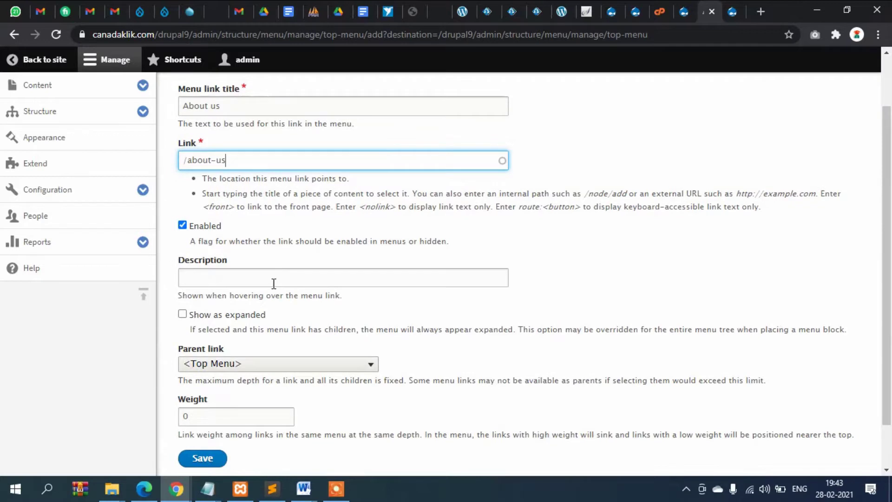
{"action": "scroll", "coordinate": [274, 284], "scroll_direction": "down", "scroll_amount": 2}
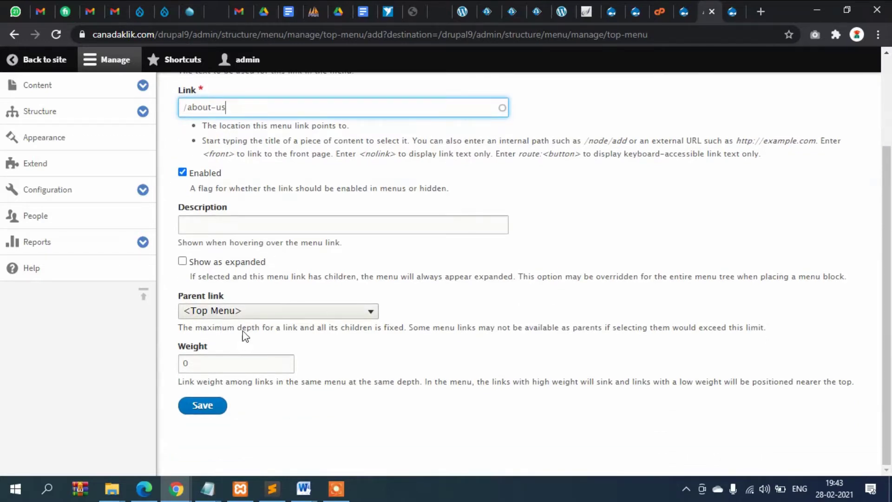
{"action": "left_click", "coordinate": [209, 411]}
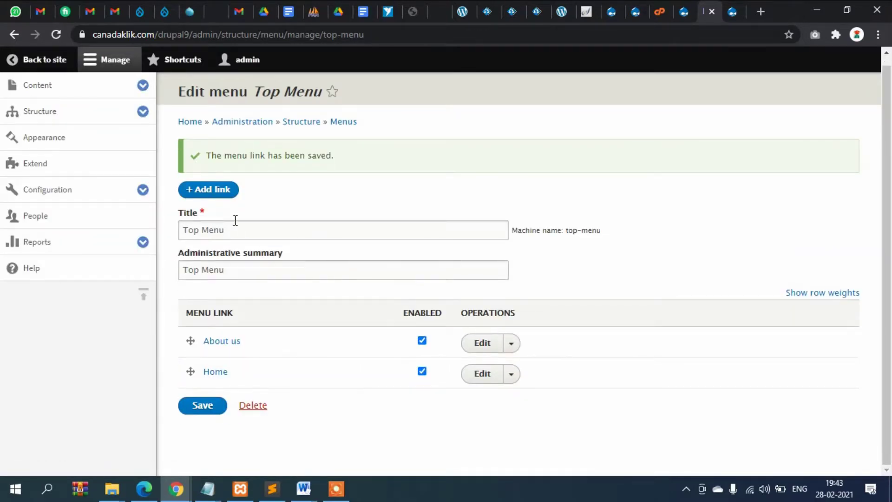
- Add a third link to Top Menu titled Services with the path /services and save it
{"action": "left_click", "coordinate": [213, 194]}
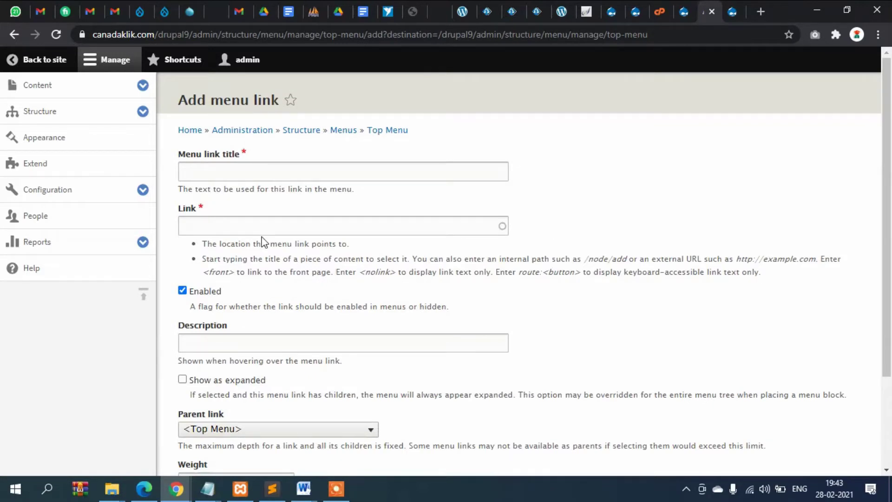
{"action": "left_click", "coordinate": [256, 180]}
{"action": "type", "text": "Serv"}
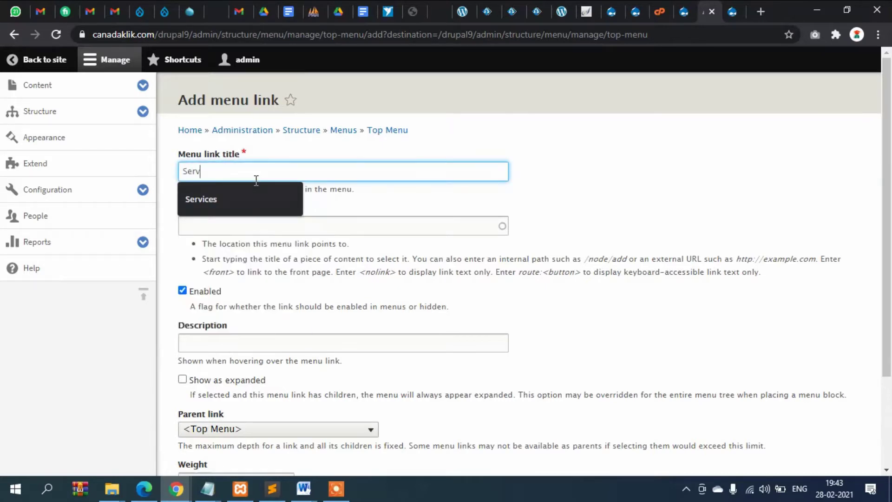
{"action": "type", "text": "ices"}
{"action": "left_click", "coordinate": [212, 227]}
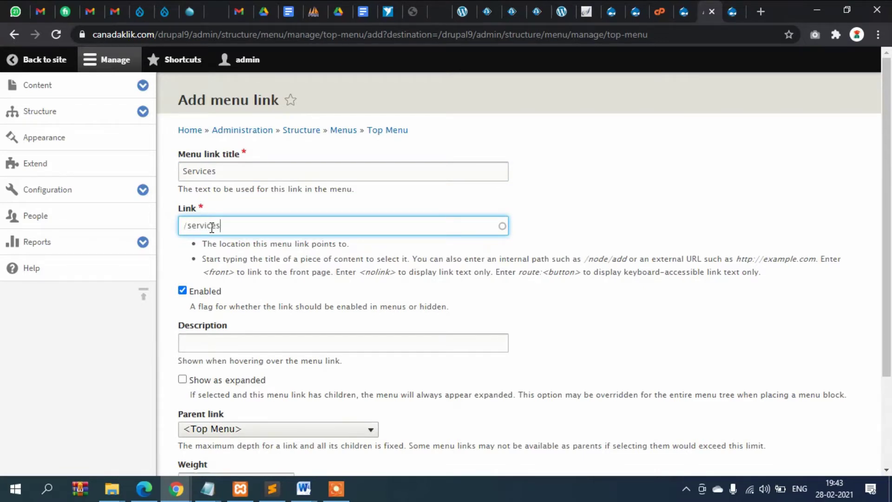
{"action": "type", "text": "/services"}
{"action": "left_click", "coordinate": [676, 234]}
{"action": "scroll", "coordinate": [634, 225], "scroll_direction": "down", "scroll_amount": 3}
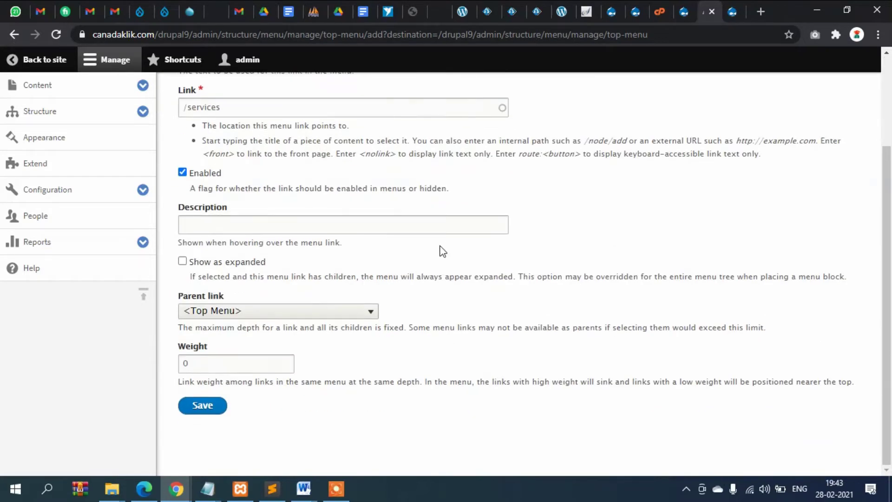
{"action": "left_click", "coordinate": [203, 407]}
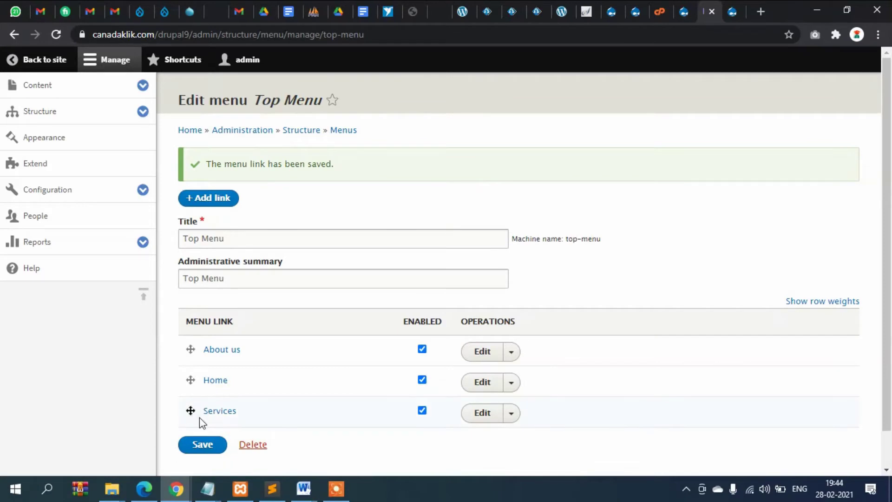
- Move the Home link above About us in Top Menu and save the menu
{"action": "scroll", "coordinate": [199, 417], "scroll_direction": "down", "scroll_amount": 1}
{"action": "left_click_drag", "start_coordinate": [192, 344], "coordinate": [191, 311]}
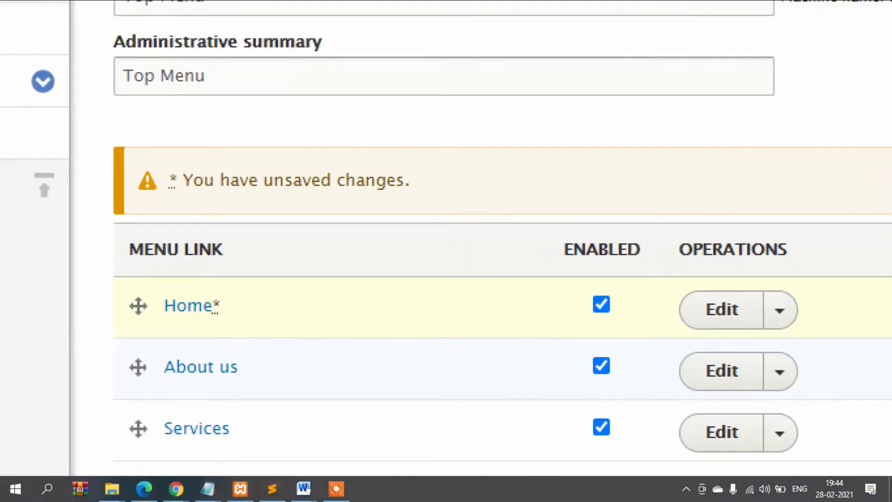
{"action": "left_click_drag", "start_coordinate": [262, 282], "coordinate": [364, 335]}
{"action": "left_click_drag", "start_coordinate": [285, 384], "coordinate": [359, 364]}
{"action": "left_click_drag", "start_coordinate": [303, 434], "coordinate": [339, 420]}
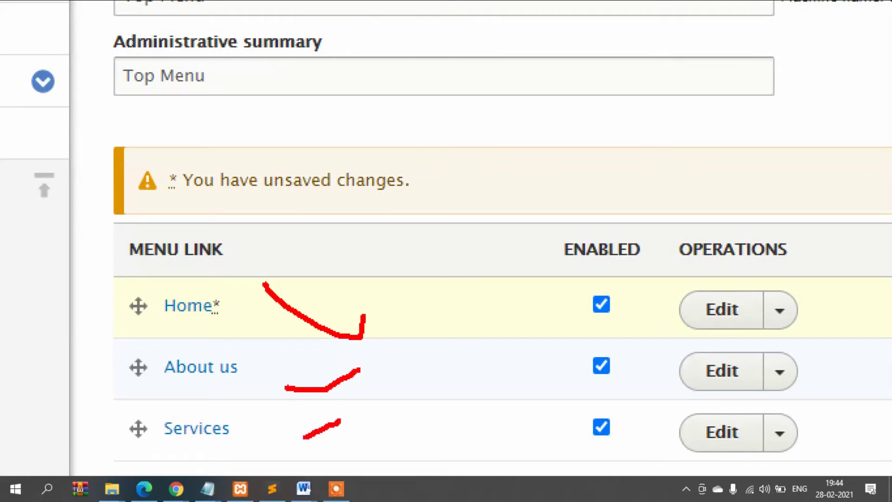
{"action": "left_click", "coordinate": [200, 451]}
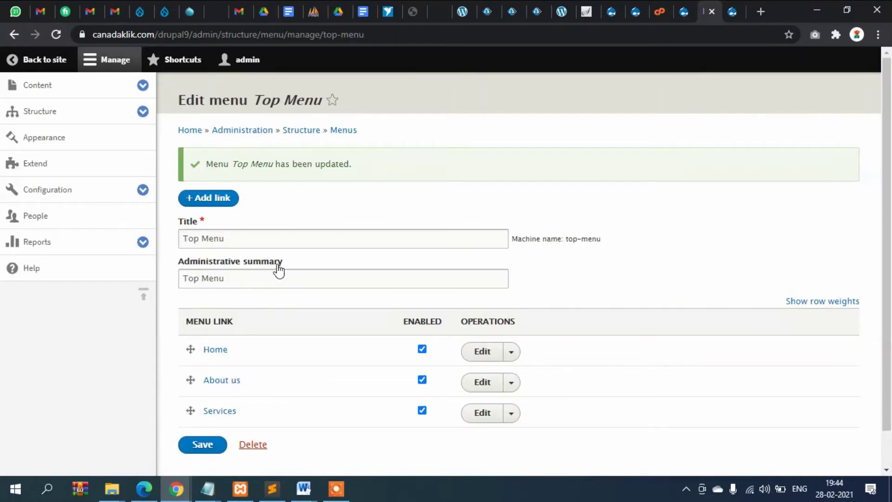
- Check the menus on the site's public home page in the incognito window and return to the Top Menu administration page
{"action": "mouse_move", "coordinate": [184, 486]}
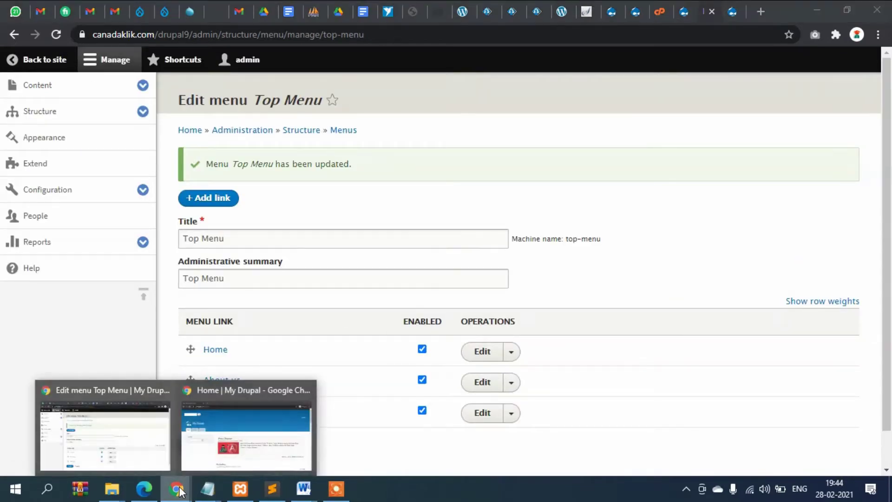
{"action": "left_click", "coordinate": [231, 436]}
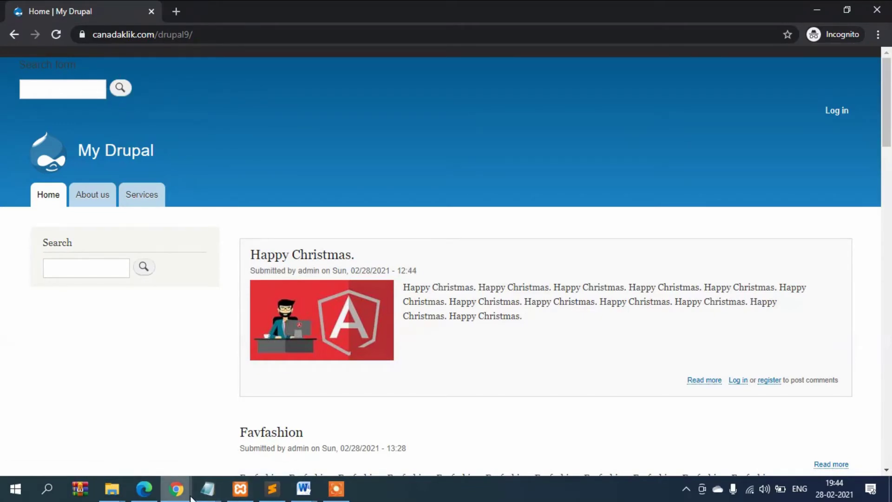
{"action": "mouse_move", "coordinate": [178, 490]}
{"action": "left_click", "coordinate": [114, 446]}
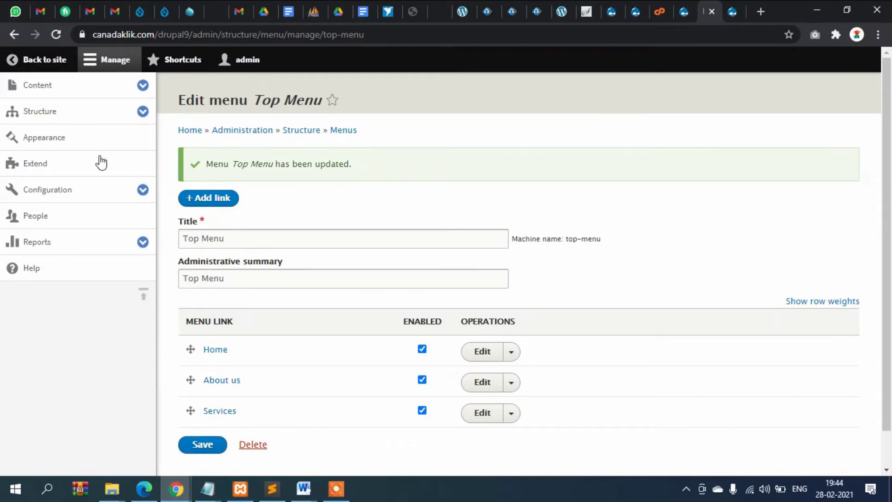
- Open the site's block layout page from the Structure administration section
{"action": "left_click", "coordinate": [41, 122]}
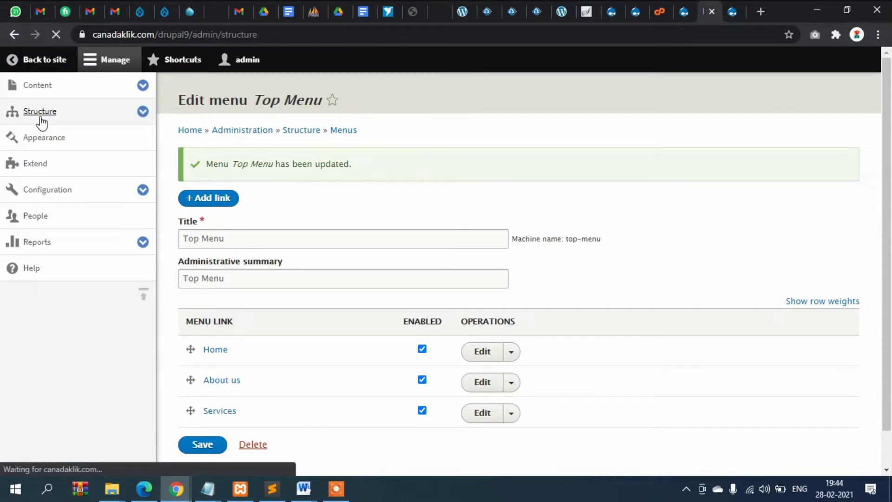
{"action": "scroll", "coordinate": [349, 188], "scroll_direction": "down", "scroll_amount": 1}
{"action": "scroll", "coordinate": [350, 189], "scroll_direction": "up", "scroll_amount": 1}
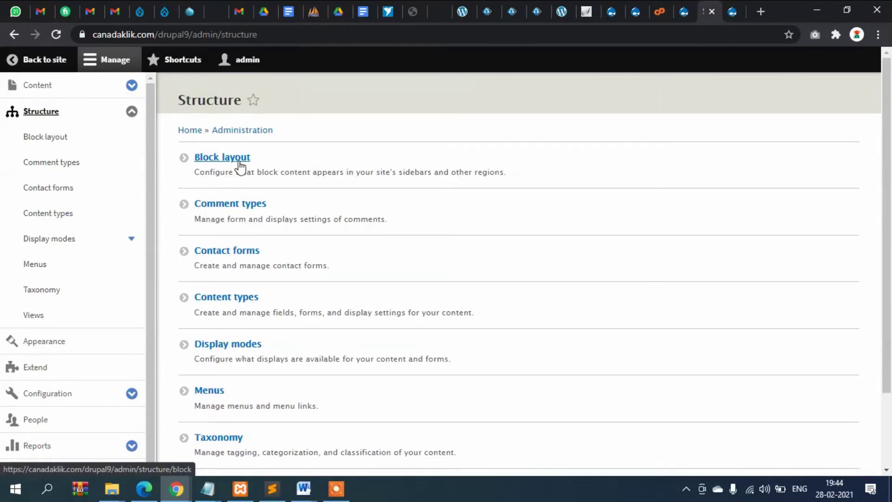
{"action": "left_click", "coordinate": [239, 161]}
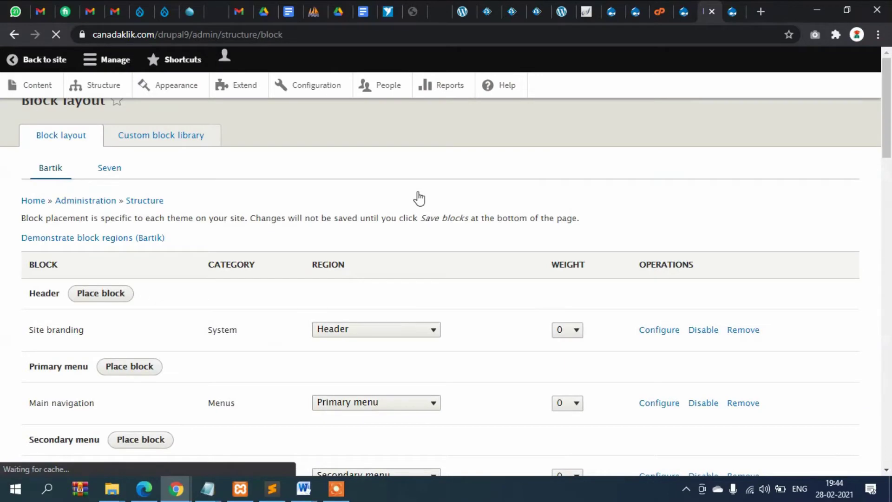
- Examine the regions of the Bartik theme and the blocks placed in them, from the header down to the footer
{"action": "scroll", "coordinate": [414, 214], "scroll_direction": "down", "scroll_amount": 5}
{"action": "scroll", "coordinate": [357, 243], "scroll_direction": "down", "scroll_amount": 15}
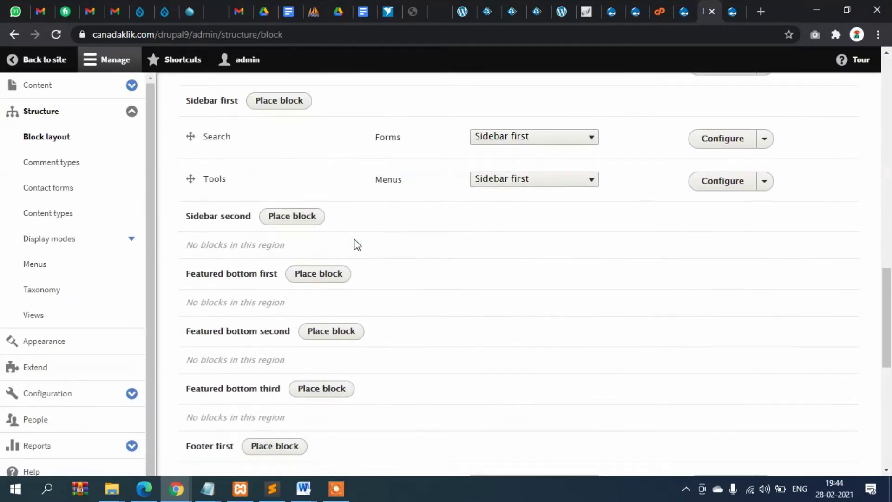
{"action": "scroll", "coordinate": [356, 244], "scroll_direction": "up", "scroll_amount": 1}
{"action": "scroll", "coordinate": [288, 209], "scroll_direction": "down", "scroll_amount": 2}
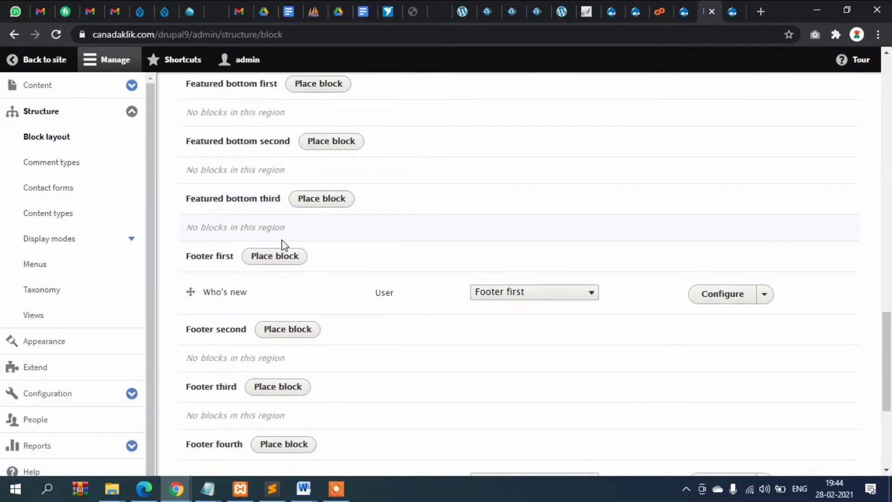
{"action": "scroll", "coordinate": [314, 279], "scroll_direction": "down", "scroll_amount": 3}
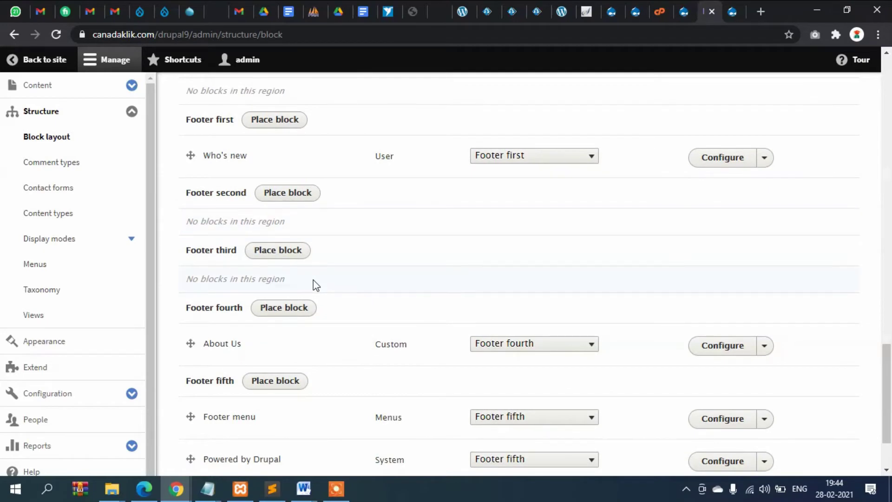
{"action": "scroll", "coordinate": [316, 284], "scroll_direction": "down", "scroll_amount": 2}
{"action": "scroll", "coordinate": [316, 285], "scroll_direction": "up", "scroll_amount": 10}
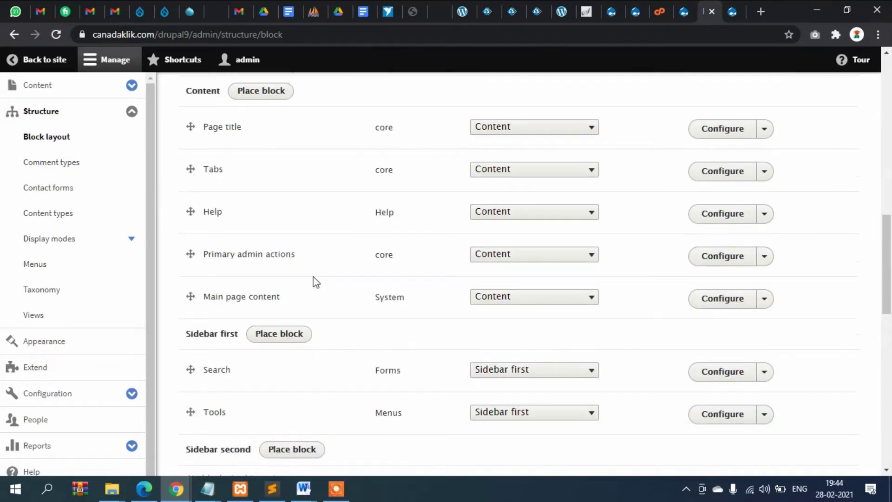
{"action": "scroll", "coordinate": [316, 282], "scroll_direction": "up", "scroll_amount": 6}
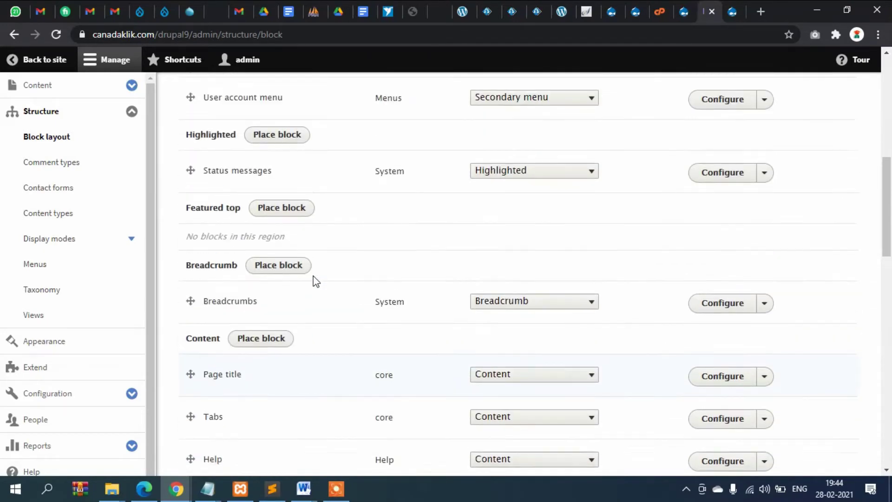
{"action": "scroll", "coordinate": [316, 282], "scroll_direction": "up", "scroll_amount": 5}
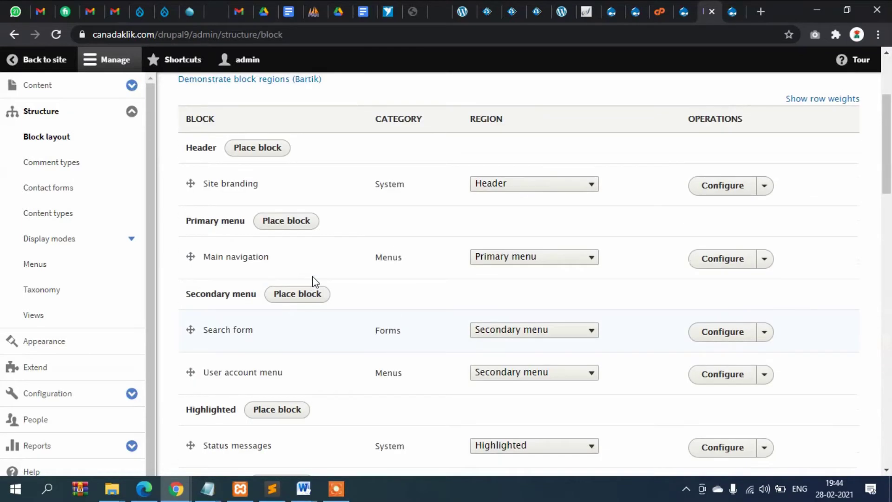
- Remove the User account menu block from the Secondary menu region
{"action": "scroll", "coordinate": [297, 279], "scroll_direction": "down", "scroll_amount": 3}
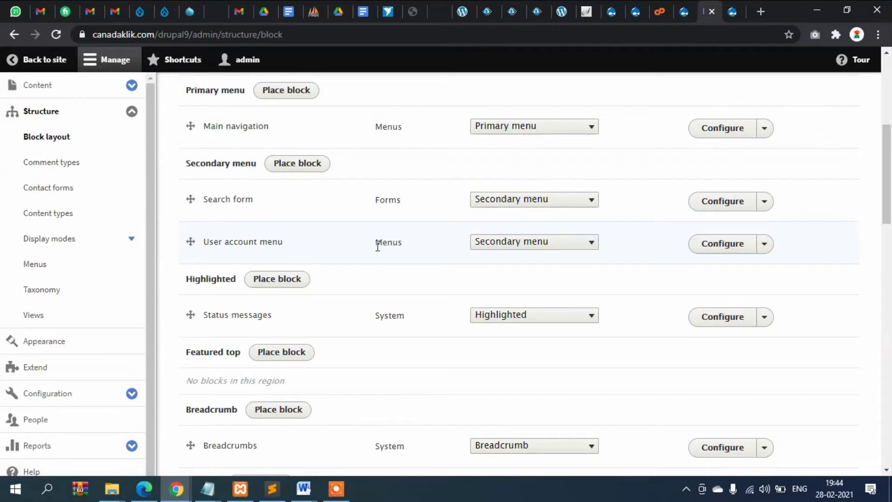
{"action": "left_click", "coordinate": [763, 244]}
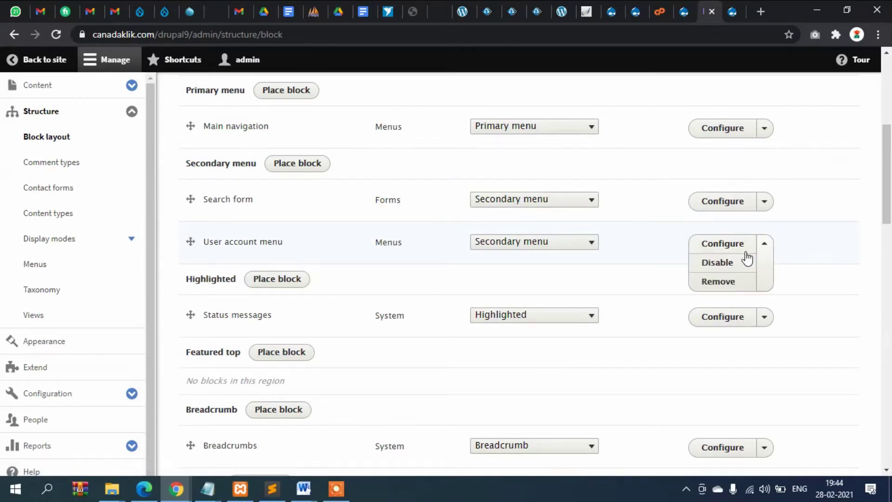
{"action": "left_click", "coordinate": [713, 282]}
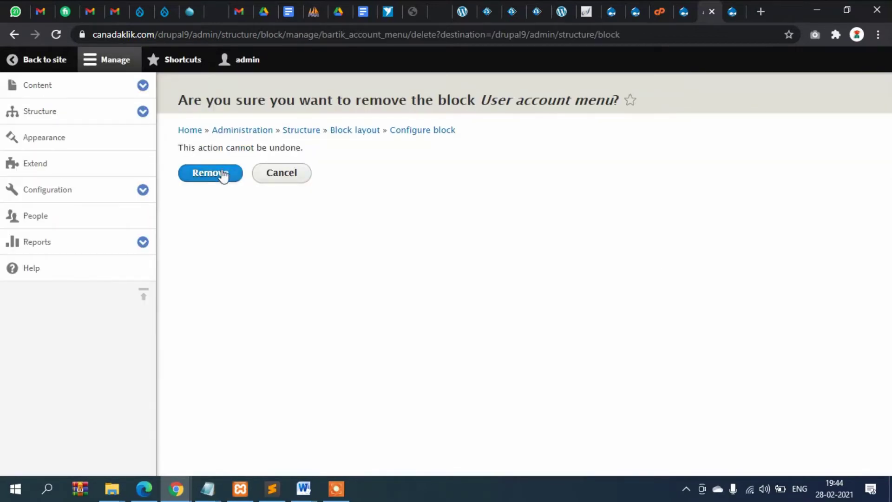
{"action": "left_click", "coordinate": [219, 172]}
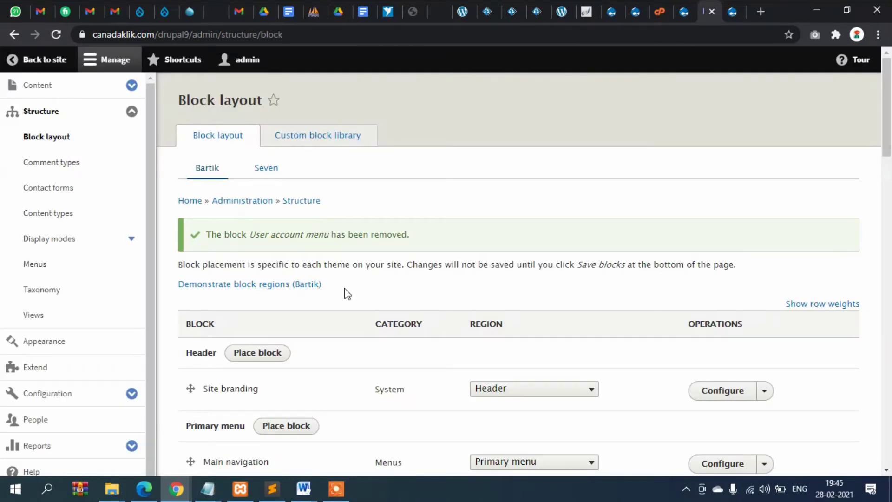
- Remove the Search form block from the Secondary menu region
{"action": "scroll", "coordinate": [344, 288], "scroll_direction": "down", "scroll_amount": 5}
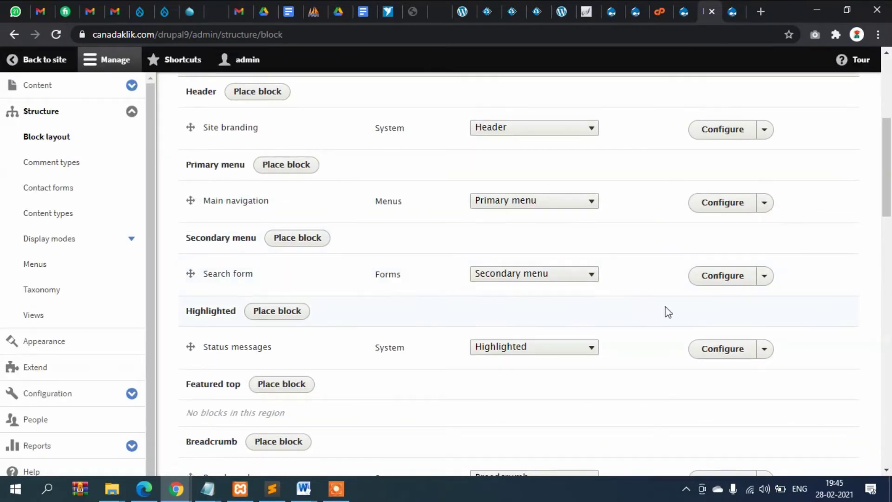
{"action": "left_click", "coordinate": [766, 277]}
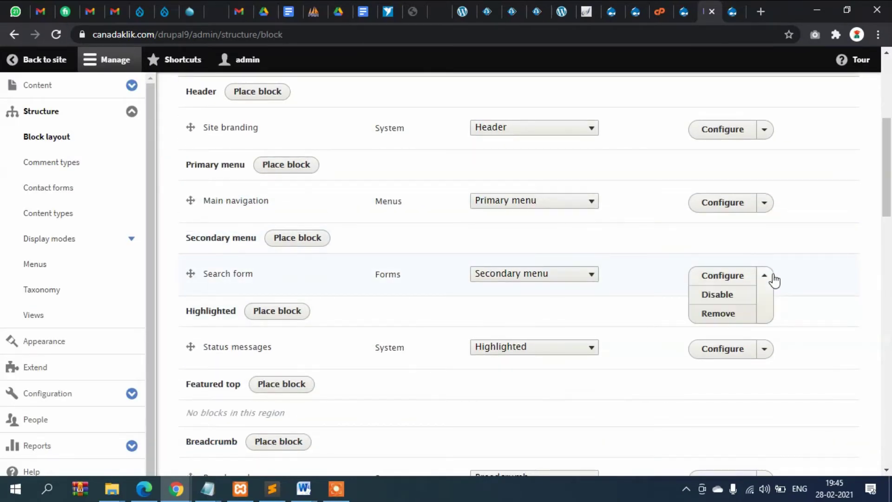
{"action": "left_click", "coordinate": [709, 318]}
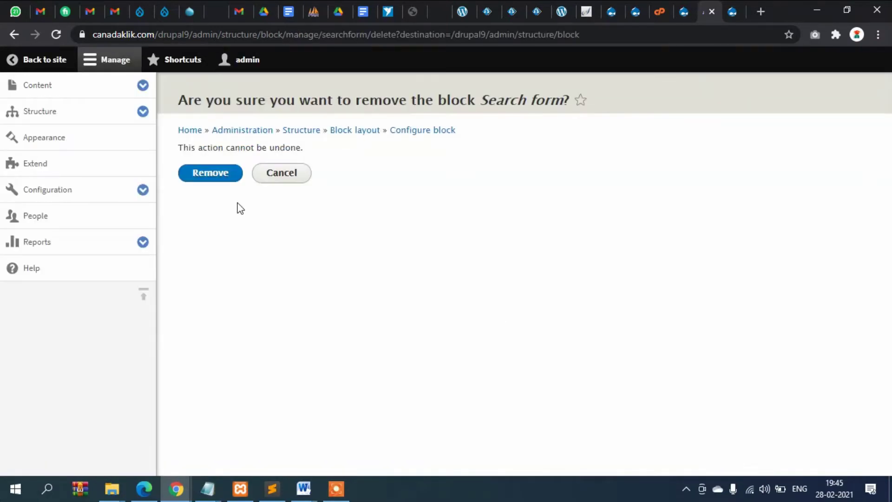
{"action": "left_click", "coordinate": [221, 181]}
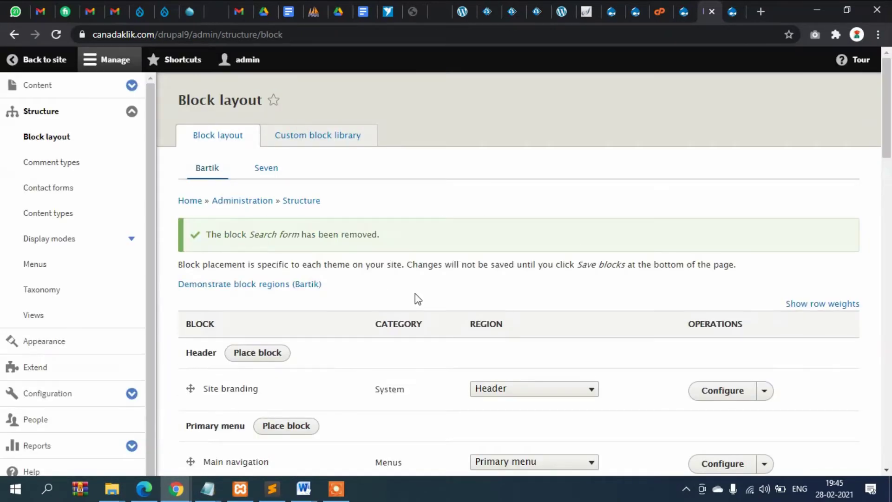
- Open the list of blocks that can be placed in the Secondary menu region
{"action": "scroll", "coordinate": [409, 291], "scroll_direction": "down", "scroll_amount": 4}
{"action": "scroll", "coordinate": [372, 281], "scroll_direction": "down", "scroll_amount": 3}
{"action": "scroll", "coordinate": [255, 260], "scroll_direction": "up", "scroll_amount": 1}
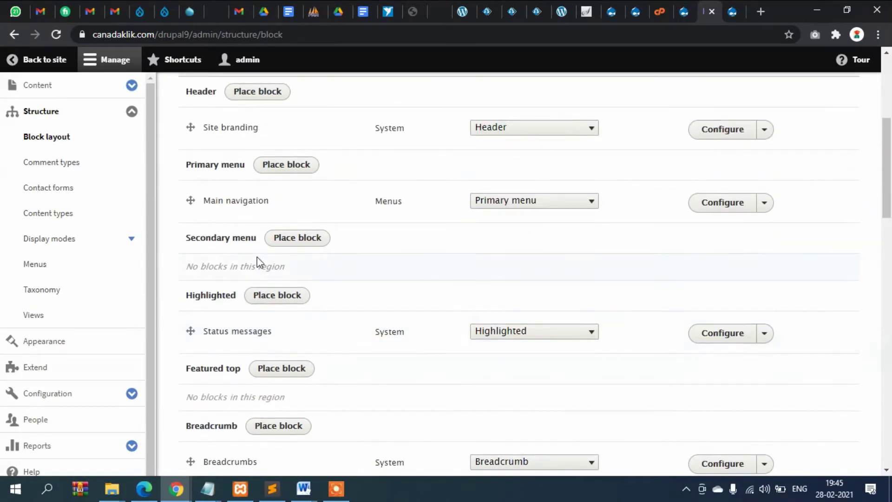
{"action": "left_click", "coordinate": [291, 244]}
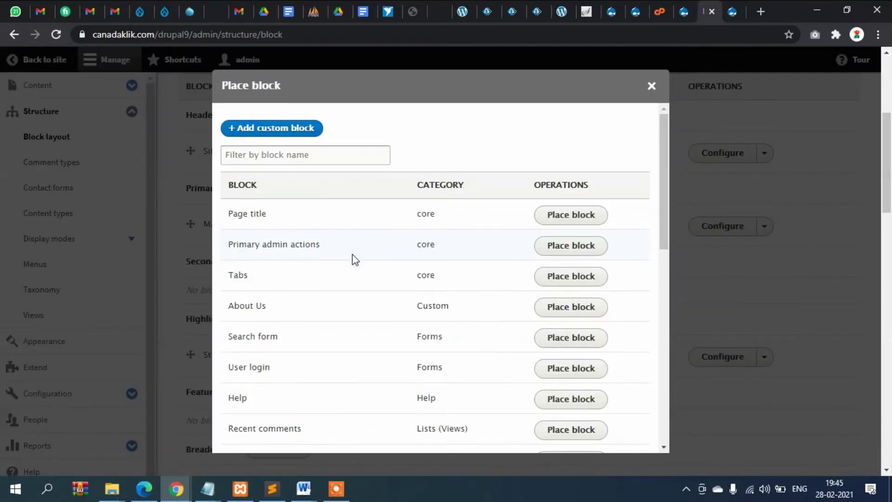
- Find the Top Menu block among the available menu blocks and choose it for placement
{"action": "scroll", "coordinate": [352, 255], "scroll_direction": "down", "scroll_amount": 8}
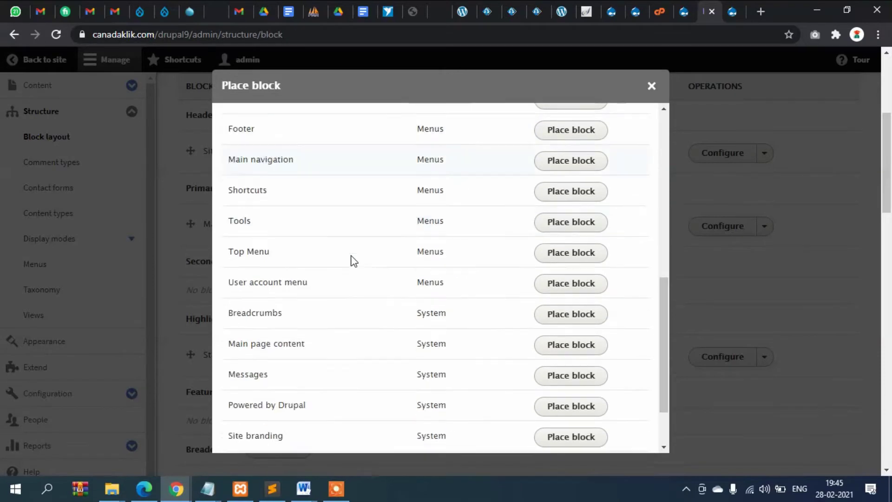
{"action": "scroll", "coordinate": [353, 260], "scroll_direction": "down", "scroll_amount": 2}
{"action": "scroll", "coordinate": [353, 263], "scroll_direction": "up", "scroll_amount": 10}
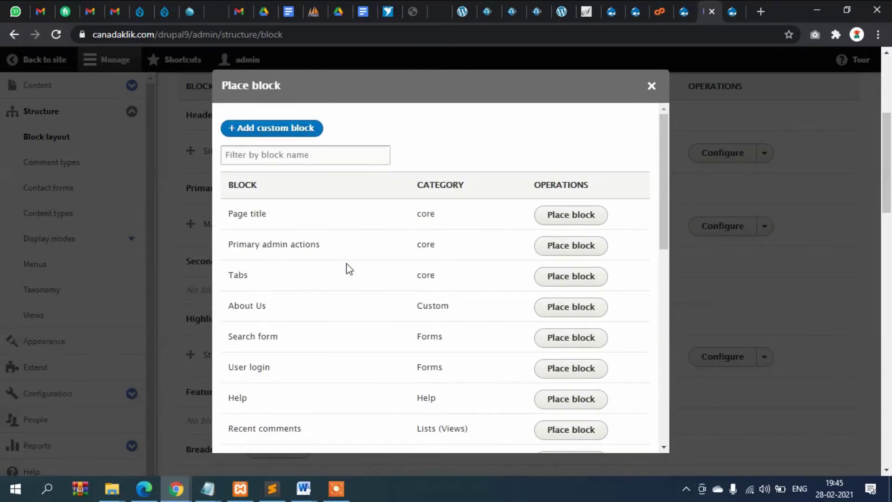
{"action": "scroll", "coordinate": [349, 269], "scroll_direction": "down", "scroll_amount": 1}
{"action": "scroll", "coordinate": [349, 269], "scroll_direction": "down", "scroll_amount": 2}
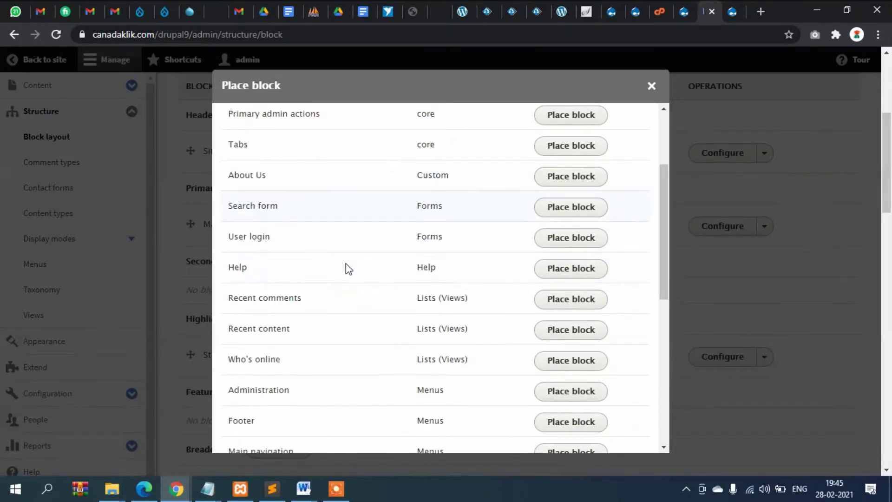
{"action": "scroll", "coordinate": [346, 268], "scroll_direction": "down", "scroll_amount": 5}
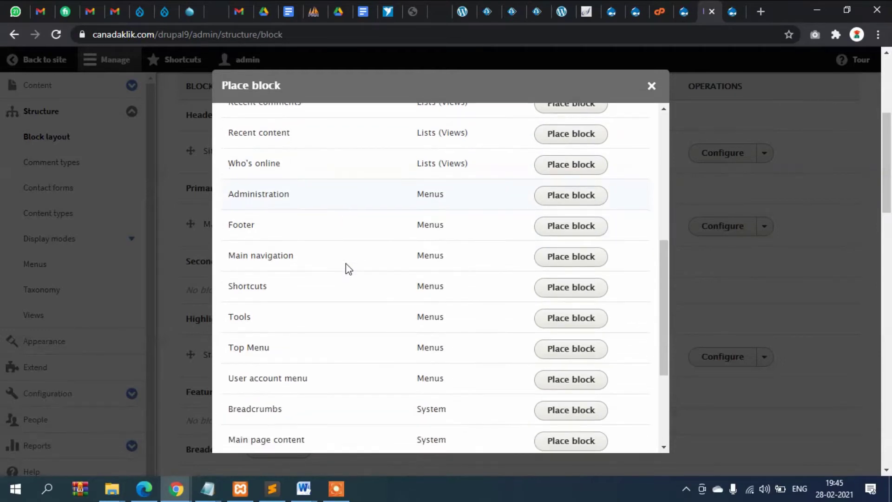
{"action": "scroll", "coordinate": [255, 233], "scroll_direction": "down", "scroll_amount": 2}
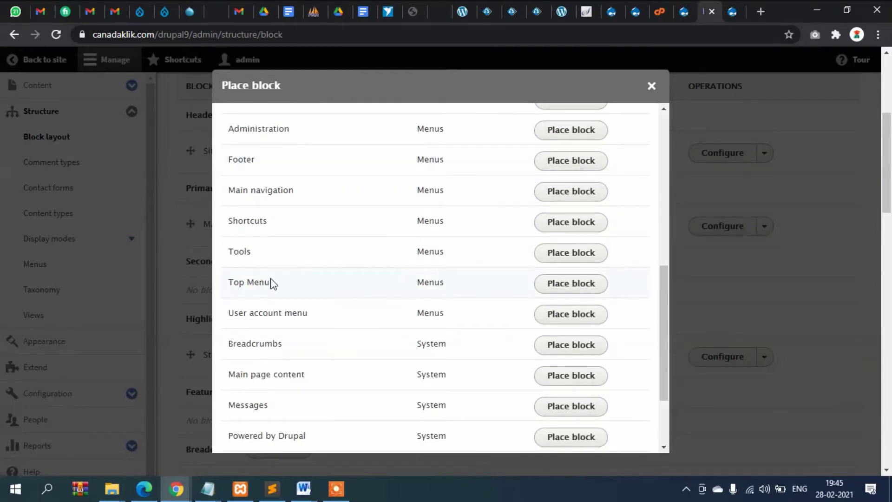
{"action": "double_click", "coordinate": [260, 282]}
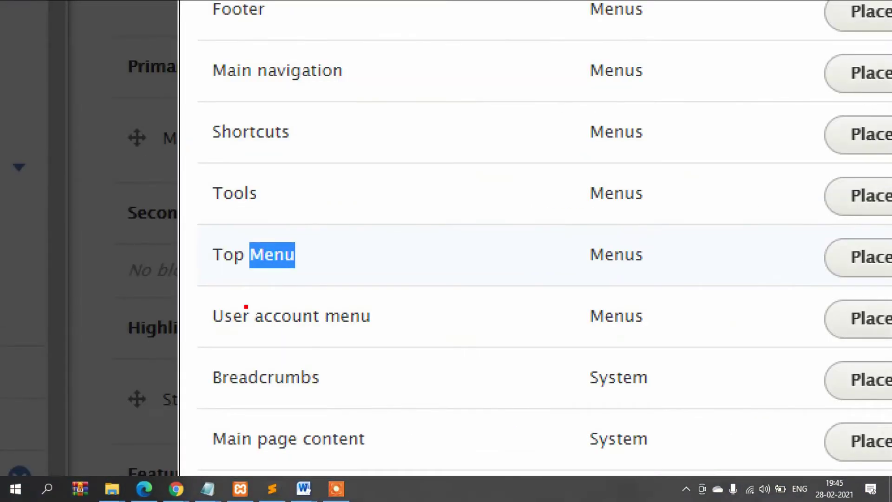
{"action": "left_click_drag", "start_coordinate": [278, 282], "coordinate": [327, 257]}
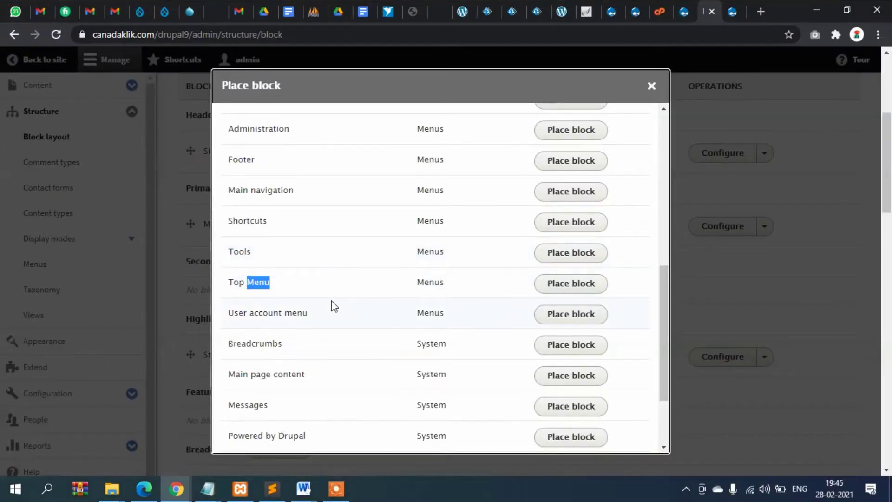
{"action": "left_click", "coordinate": [653, 282]}
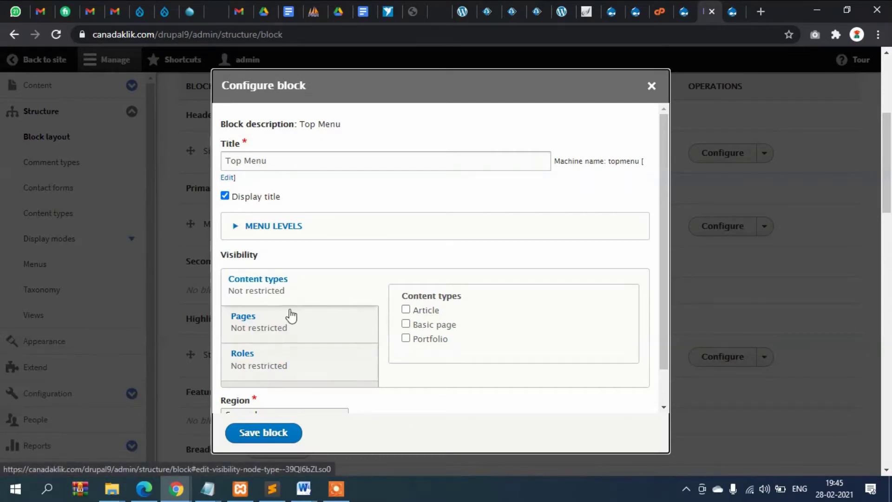
- Save the Top Menu block with its page visibility left blank, and save the overall block layout
{"action": "left_click", "coordinate": [261, 328]}
{"action": "left_click", "coordinate": [454, 330]}
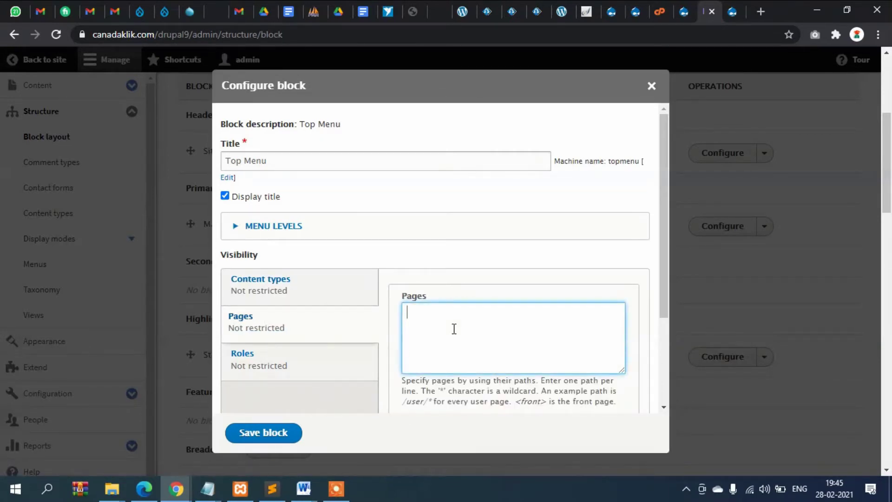
{"action": "left_click", "coordinate": [273, 436]}
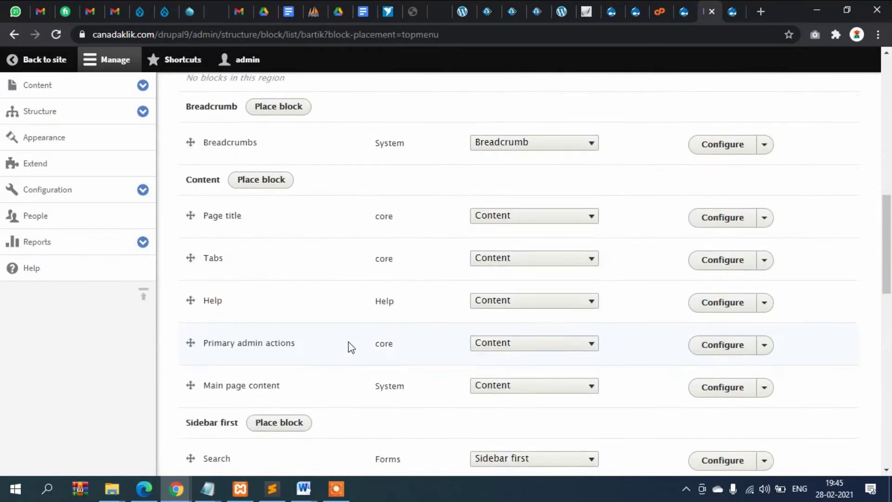
{"action": "scroll", "coordinate": [325, 357], "scroll_direction": "down", "scroll_amount": 10}
{"action": "left_click", "coordinate": [233, 405]}
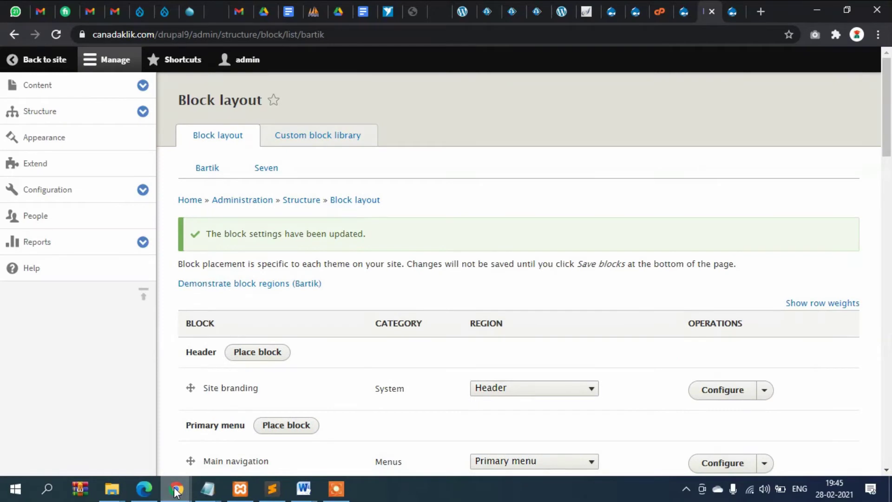
- Switch to the incognito window, reload the My Drupal home page and inspect its header for the Top Menu links and title
{"action": "mouse_move", "coordinate": [176, 490]}
{"action": "left_click", "coordinate": [239, 446]}
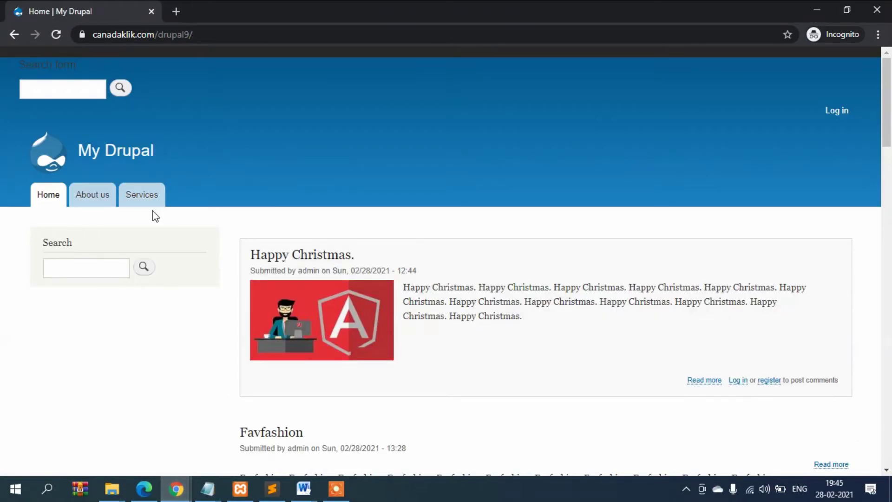
{"action": "left_click", "coordinate": [103, 159]}
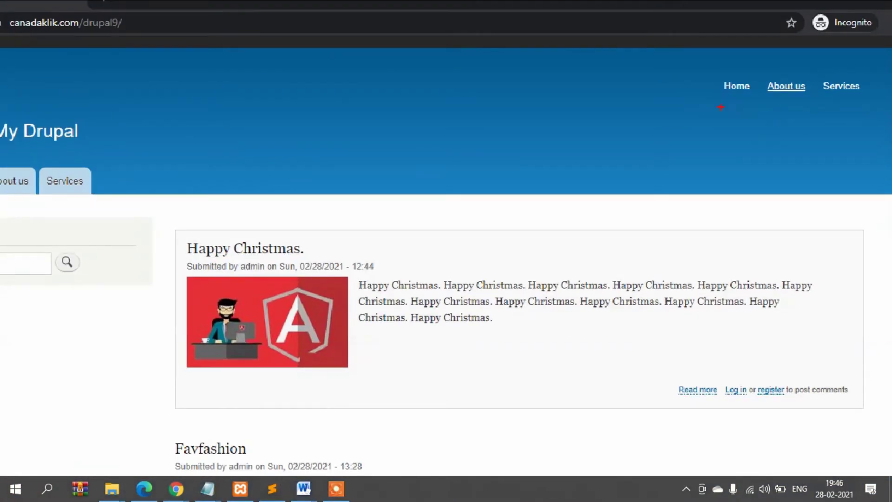
{"action": "mouse_move", "coordinate": [720, 108]}
{"action": "left_mouse_down"}
{"action": "mouse_move", "coordinate": [861, 50]}
{"action": "mouse_move", "coordinate": [740, 109]}
{"action": "left_mouse_up"}
{"action": "key", "text": "Escape"}
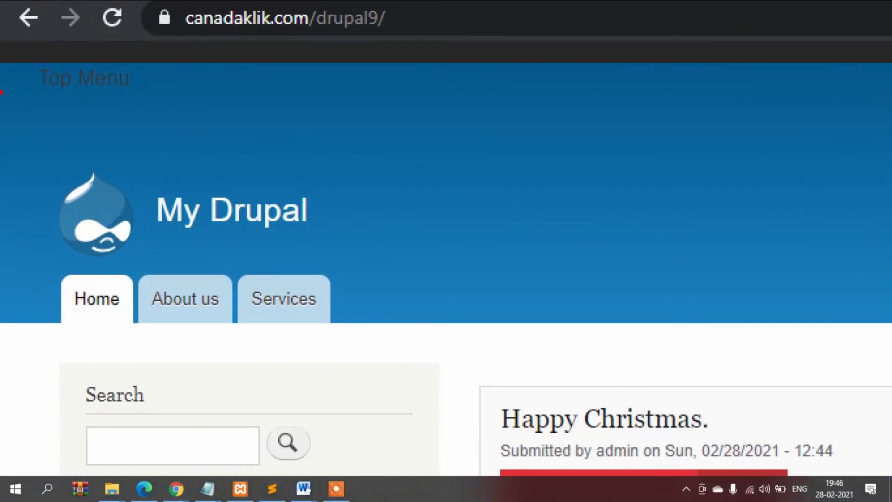
{"action": "left_click_drag", "start_coordinate": [158, 139], "coordinate": [25, 40]}
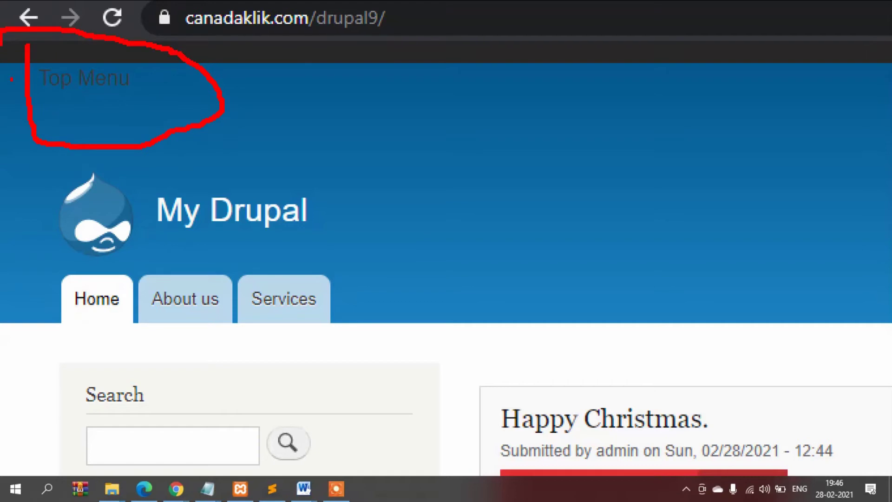
{"action": "key", "text": "Escape"}
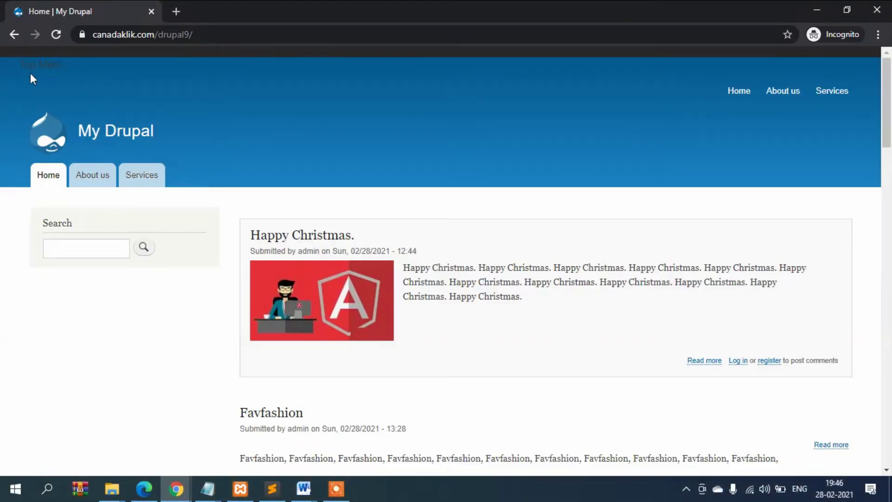
{"action": "left_click", "coordinate": [56, 75]}
- Return to the block layout page and open the configuration of the Top Menu block in the Secondary menu region
{"action": "mouse_move", "coordinate": [176, 485]}
{"action": "left_click", "coordinate": [158, 453]}
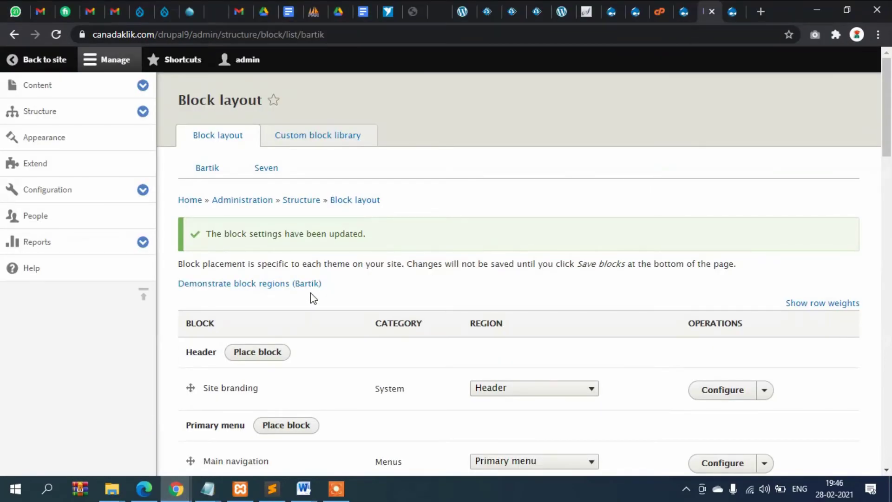
{"action": "scroll", "coordinate": [310, 292], "scroll_direction": "down", "scroll_amount": 2}
{"action": "scroll", "coordinate": [310, 292], "scroll_direction": "up", "scroll_amount": 2}
{"action": "scroll", "coordinate": [329, 239], "scroll_direction": "down", "scroll_amount": 8}
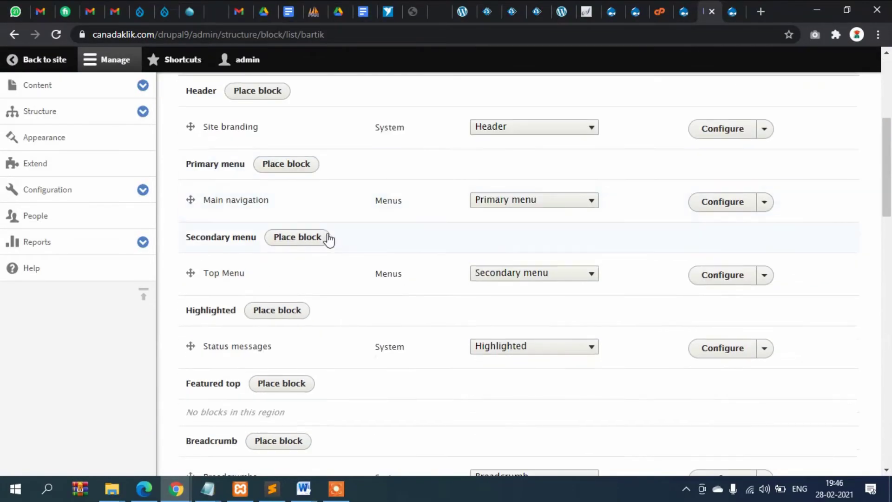
{"action": "scroll", "coordinate": [328, 250], "scroll_direction": "up", "scroll_amount": 1}
{"action": "left_click_drag", "start_coordinate": [191, 172], "coordinate": [228, 176]}
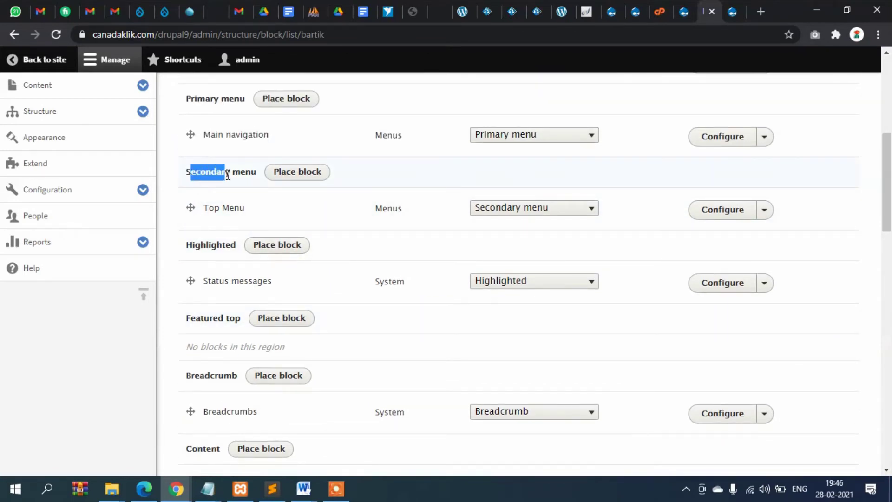
{"action": "left_click", "coordinate": [724, 215]}
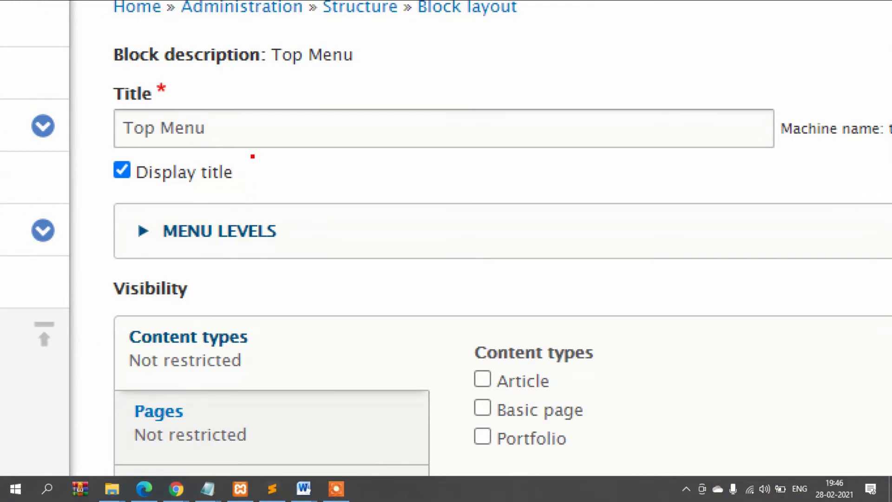
- Turn off Display title for the Top Menu block and save the block
{"action": "left_click_drag", "start_coordinate": [263, 171], "coordinate": [338, 155]}
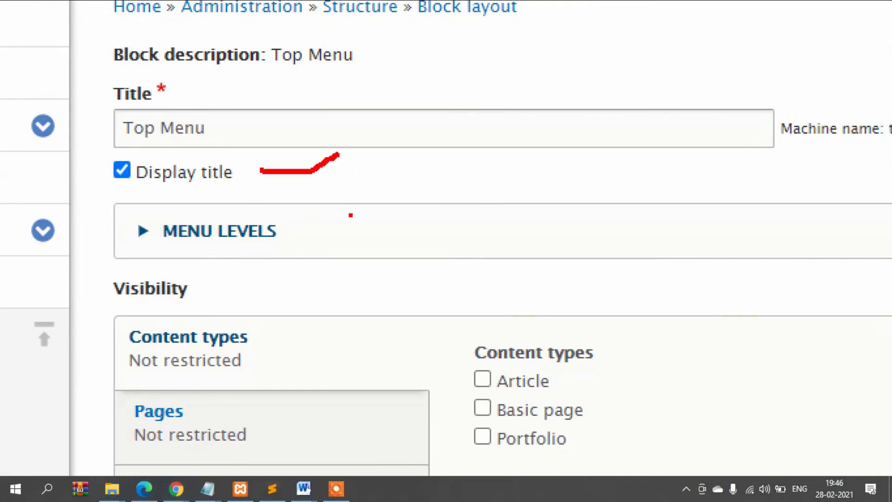
{"action": "key", "text": "Escape"}
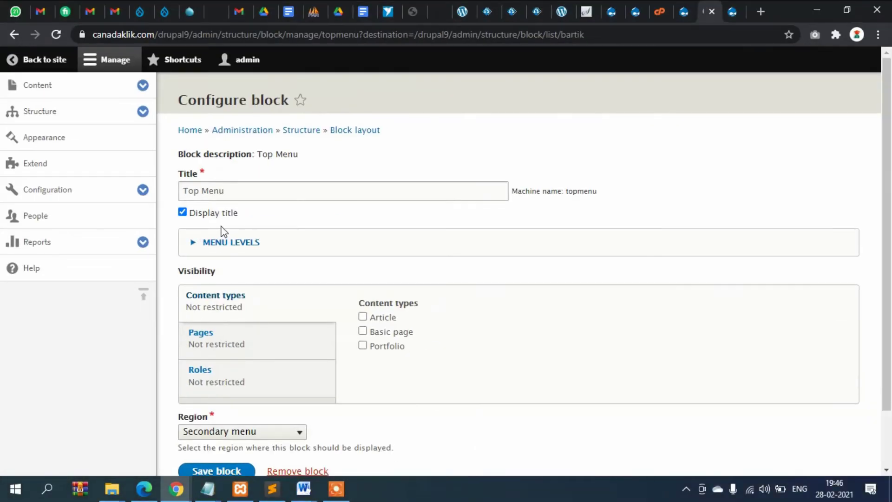
{"action": "left_click", "coordinate": [187, 213]}
{"action": "scroll", "coordinate": [392, 253], "scroll_direction": "down", "scroll_amount": 2}
{"action": "left_click", "coordinate": [232, 414]}
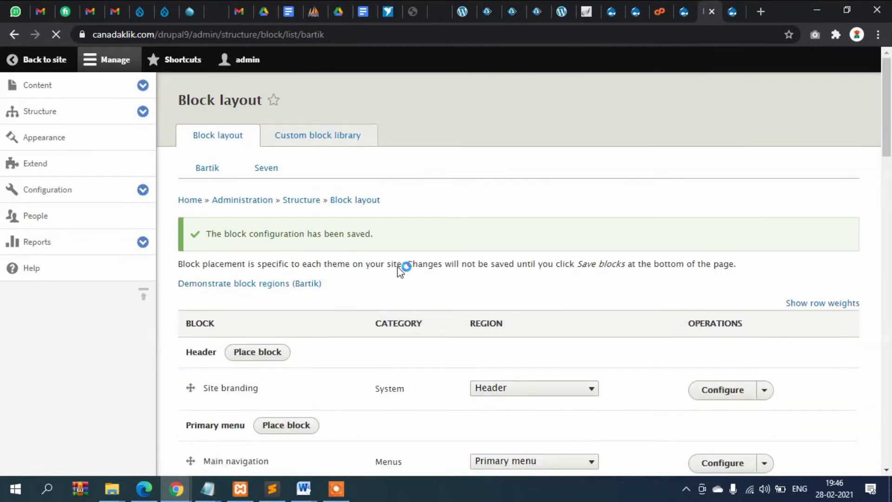
- Reload the My Drupal home page in the incognito window and check the Top Menu links in the header
{"action": "mouse_move", "coordinate": [176, 488]}
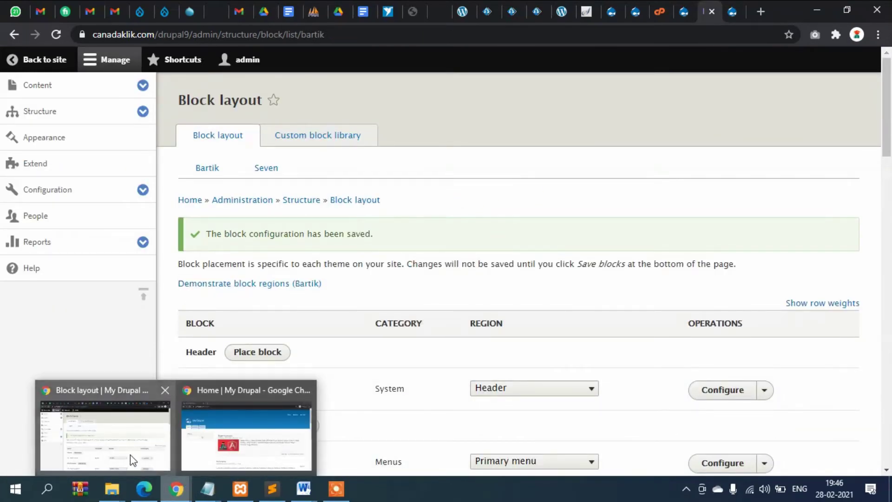
{"action": "left_click", "coordinate": [246, 436]}
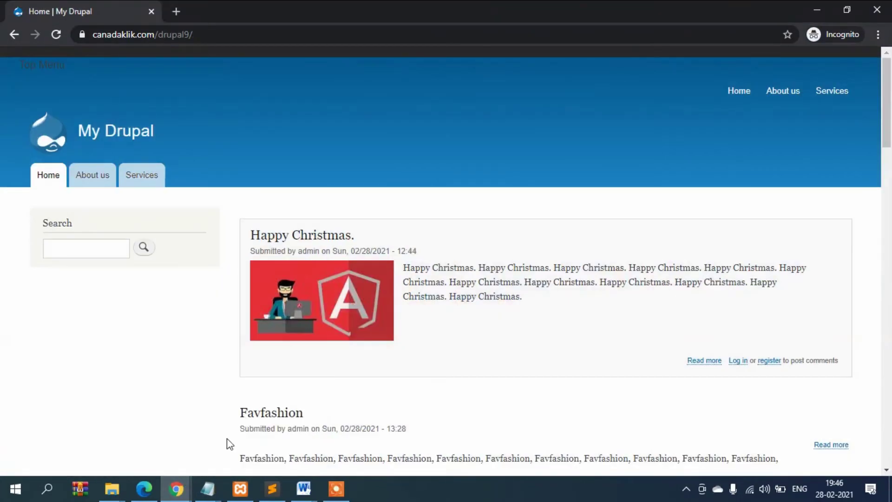
{"action": "left_click", "coordinate": [103, 139]}
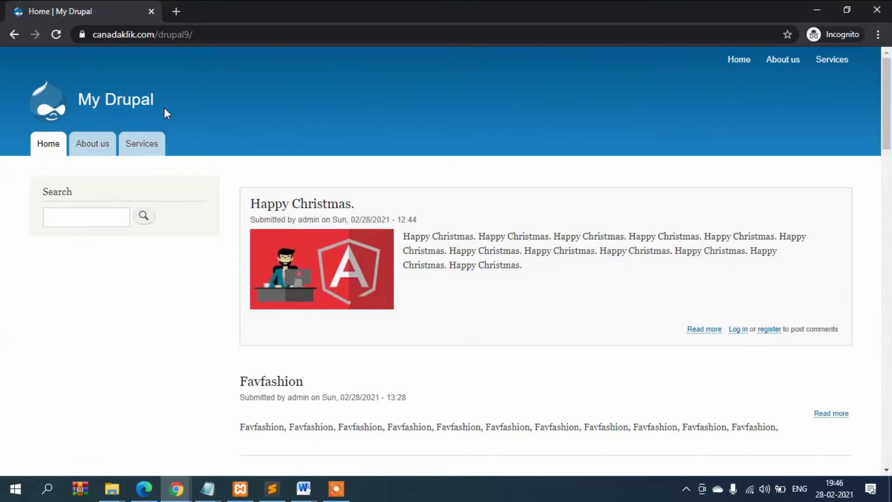
{"action": "left_click_drag", "start_coordinate": [677, 61], "coordinate": [869, 63]}
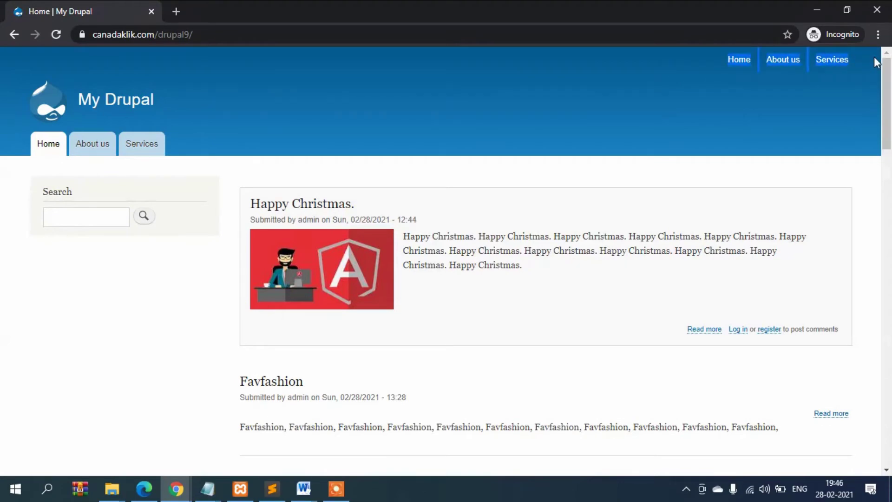
{"action": "left_click", "coordinate": [464, 148]}
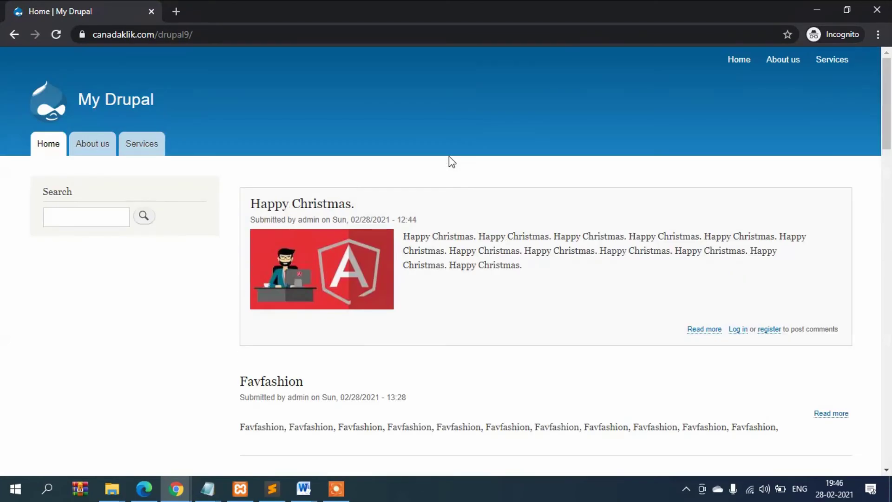
- Examine the home page footer, including the Who's New and About Us blocks, and return to the header
{"action": "scroll", "coordinate": [446, 183], "scroll_direction": "down", "scroll_amount": 15}
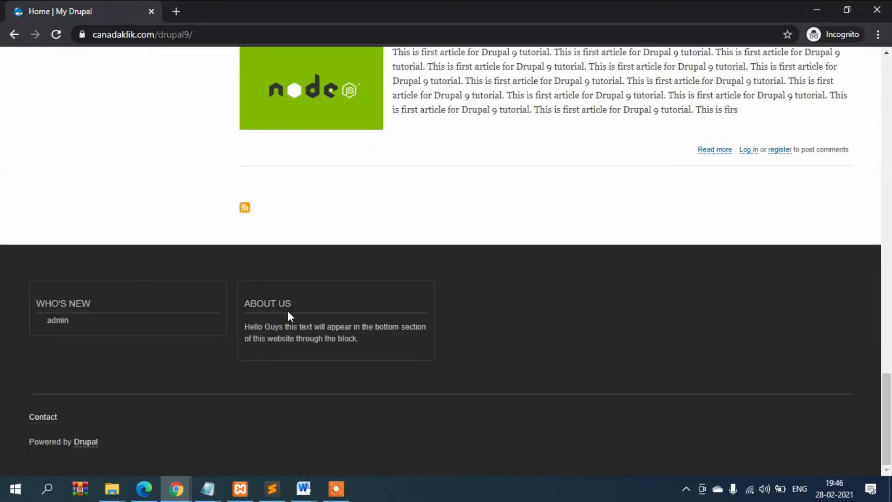
{"action": "left_click_drag", "start_coordinate": [288, 316], "coordinate": [337, 356]}
{"action": "left_click", "coordinate": [139, 333]}
{"action": "left_click_drag", "start_coordinate": [660, 317], "coordinate": [723, 302]}
{"action": "scroll", "coordinate": [723, 302], "scroll_direction": "up", "scroll_amount": 15}
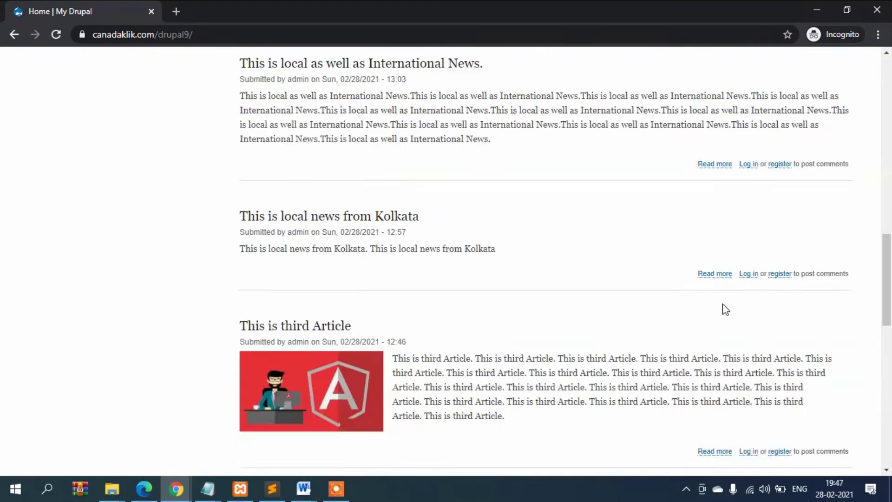
{"action": "scroll", "coordinate": [605, 167], "scroll_direction": "down", "scroll_amount": 15}
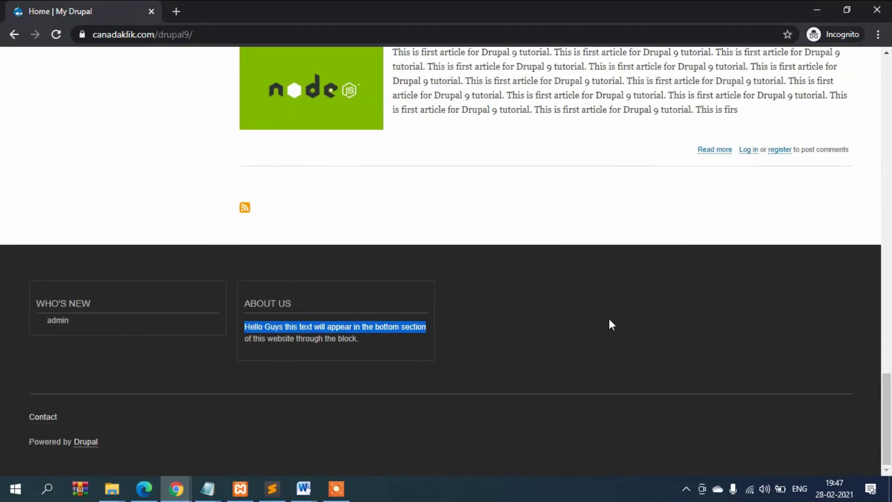
{"action": "left_click", "coordinate": [651, 301]}
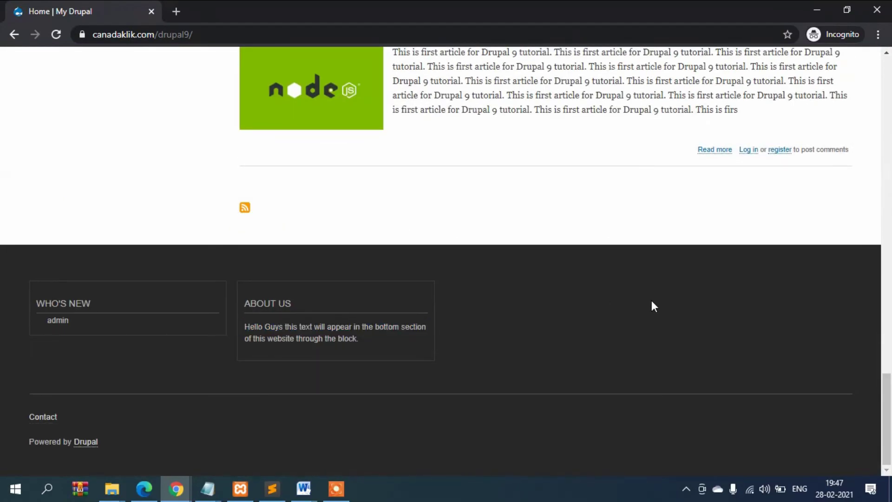
{"action": "scroll", "coordinate": [651, 297], "scroll_direction": "up", "scroll_amount": 15}
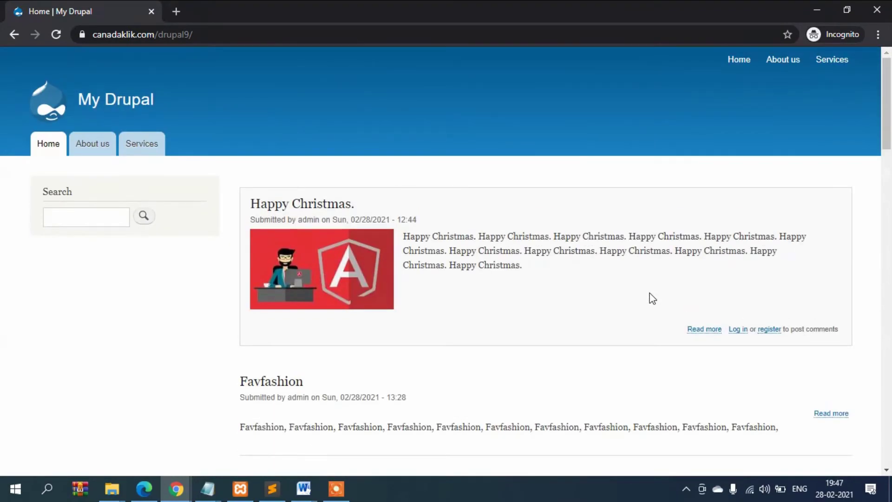
- Switch back to the admin window and open the Top Menu for editing from the list of menus
{"action": "key", "text": "alt+Tab"}
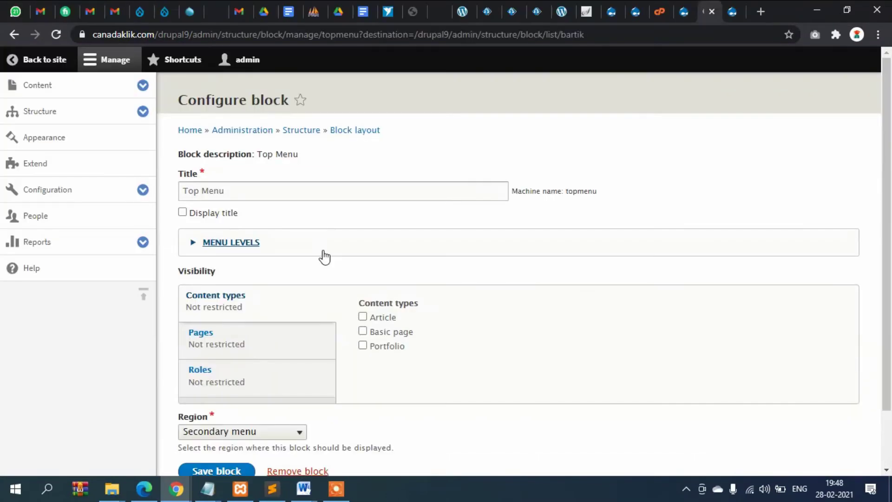
{"action": "left_click", "coordinate": [47, 118]}
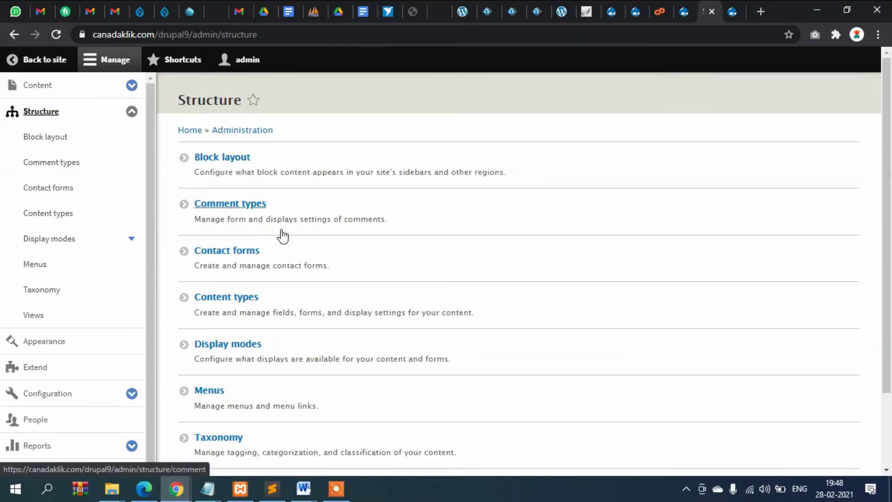
{"action": "scroll", "coordinate": [279, 239], "scroll_direction": "down", "scroll_amount": 2}
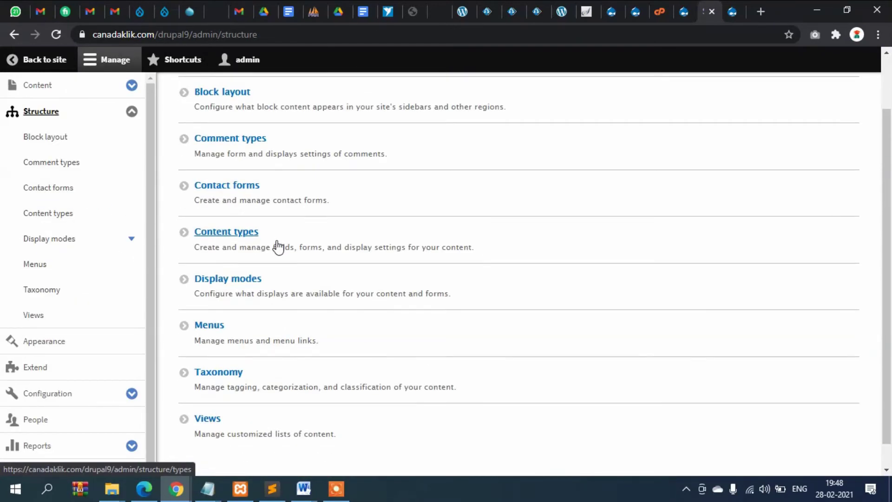
{"action": "left_click", "coordinate": [209, 328]}
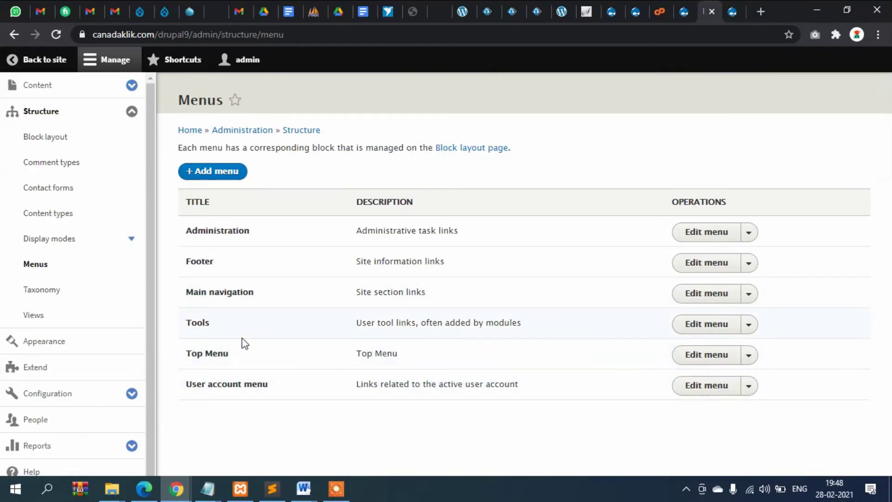
{"action": "left_click", "coordinate": [707, 360]}
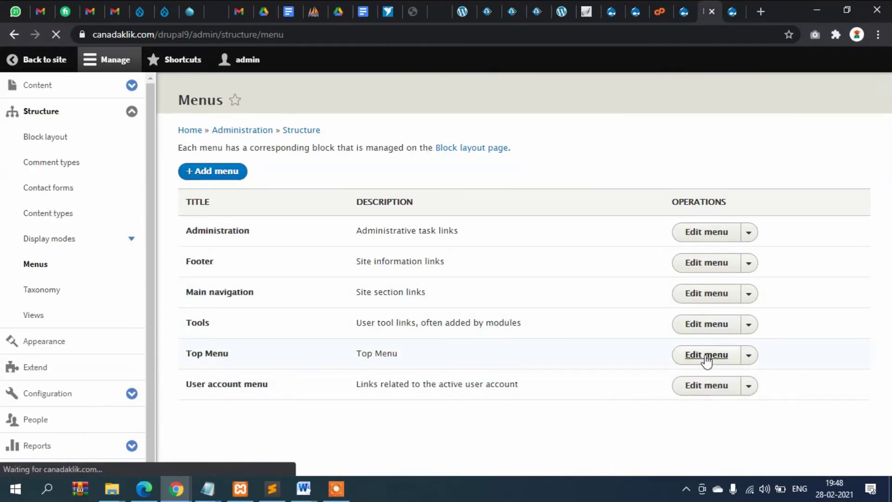
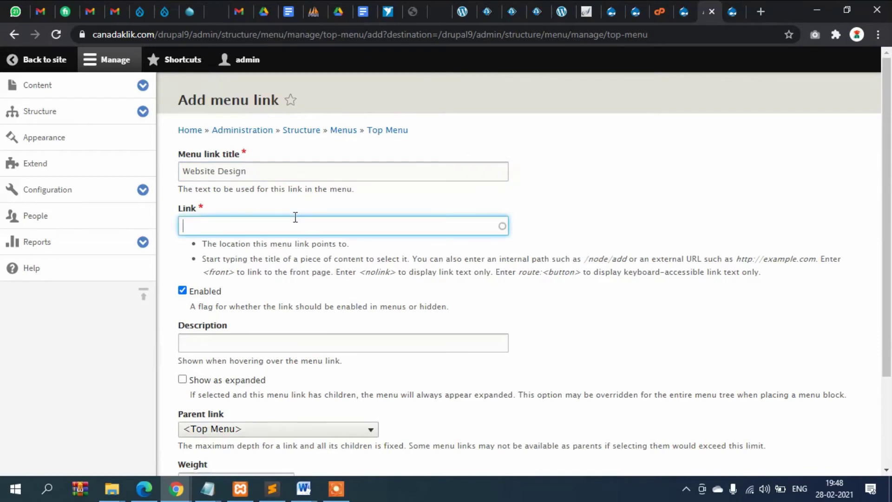
- Set the Website Design menu link's target to <nolink> and save it in the Top Menu
{"action": "type", "text": "<nolink>"}
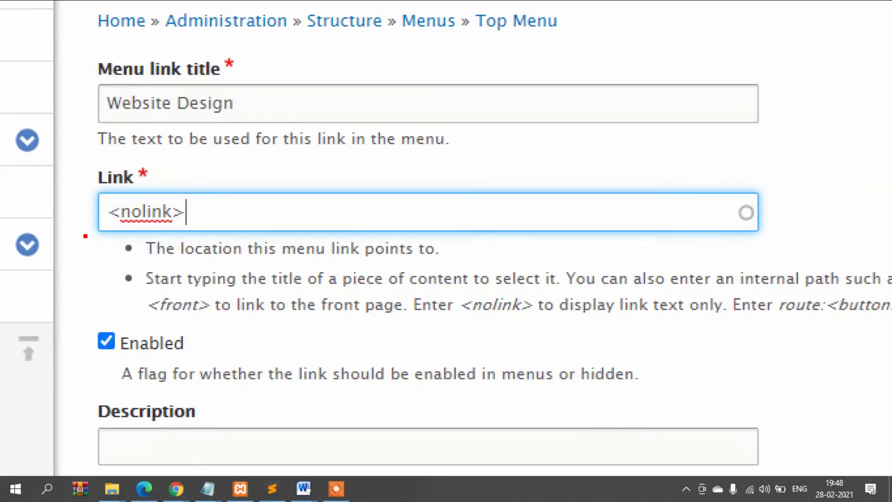
{"action": "left_click_drag", "start_coordinate": [125, 234], "coordinate": [172, 234]}
{"action": "left_click_drag", "start_coordinate": [450, 323], "coordinate": [552, 323]}
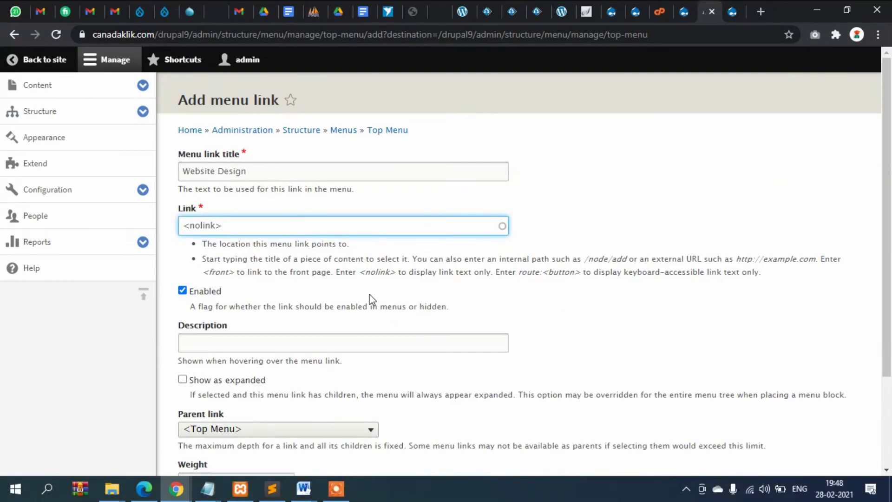
{"action": "scroll", "coordinate": [350, 336], "scroll_direction": "down", "scroll_amount": 3}
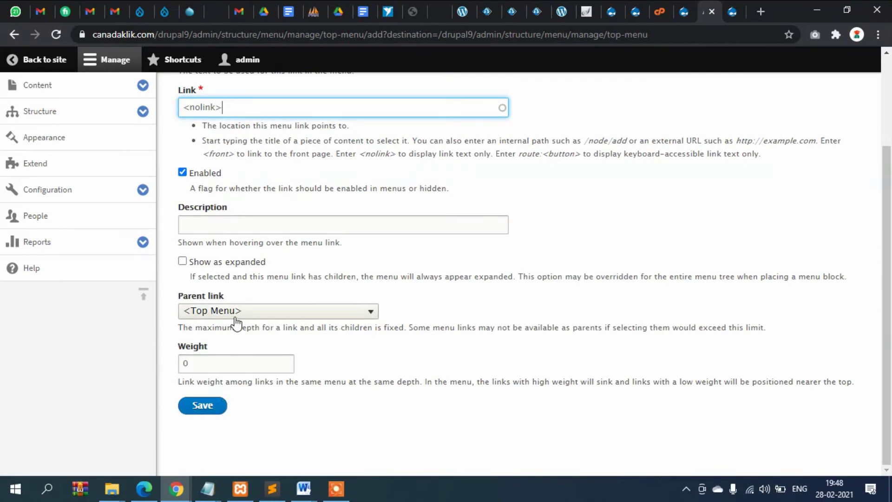
{"action": "left_click", "coordinate": [194, 409]}
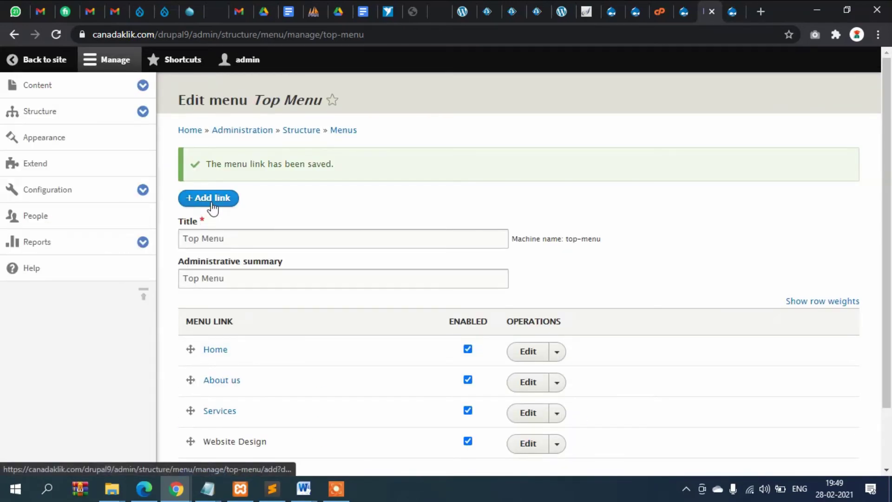
- Add a menu link titled Website Development to the Top Menu with <nolink> as its link, and save it
{"action": "scroll", "coordinate": [214, 202], "scroll_direction": "down", "scroll_amount": 2}
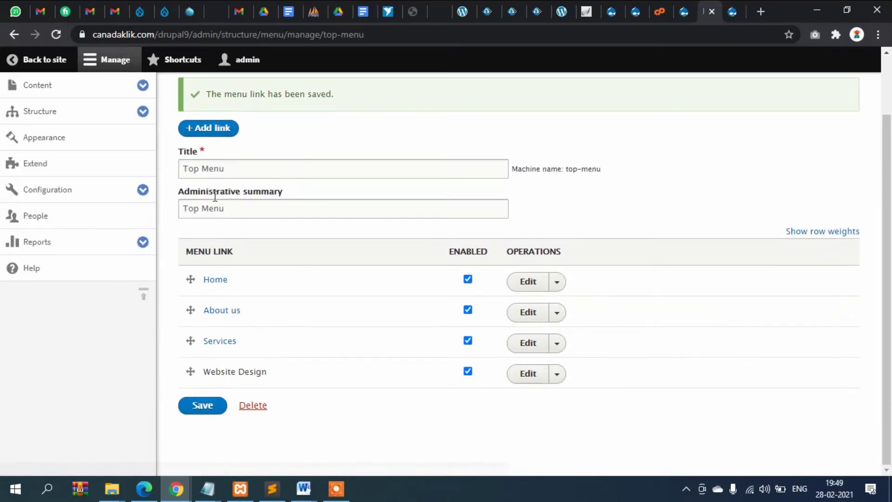
{"action": "left_click", "coordinate": [210, 133]}
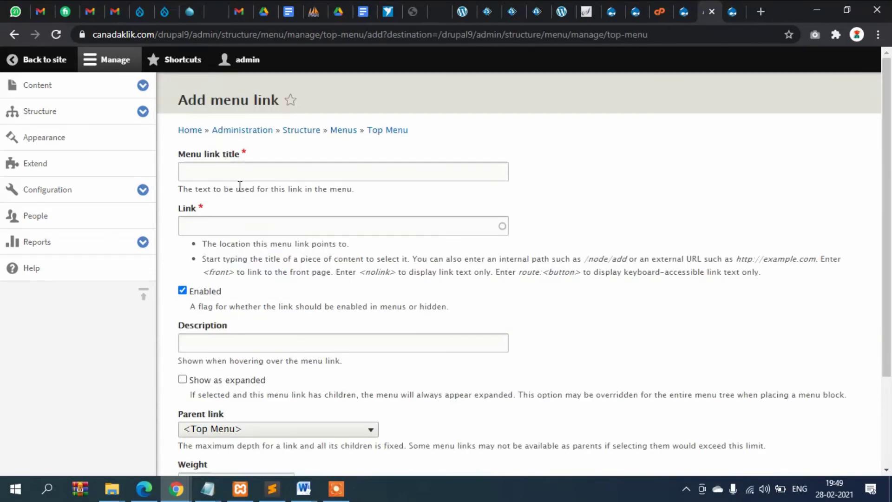
{"action": "left_click", "coordinate": [237, 169]}
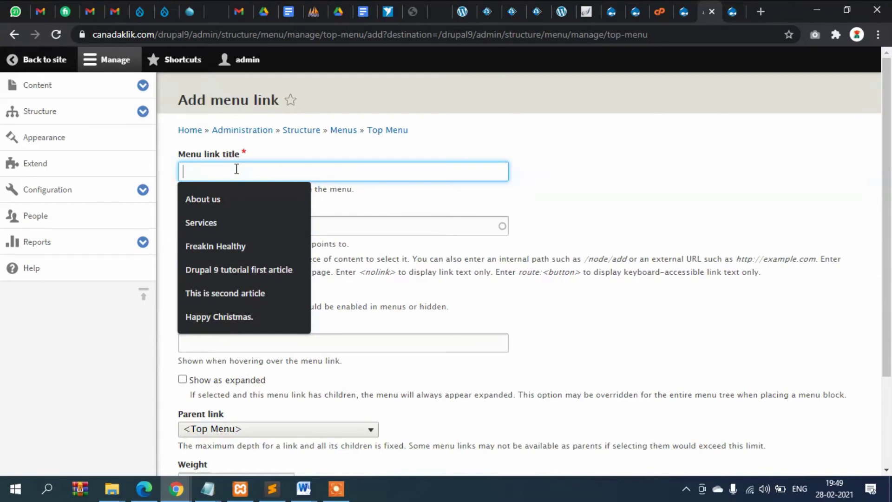
{"action": "type", "text": "Webs"}
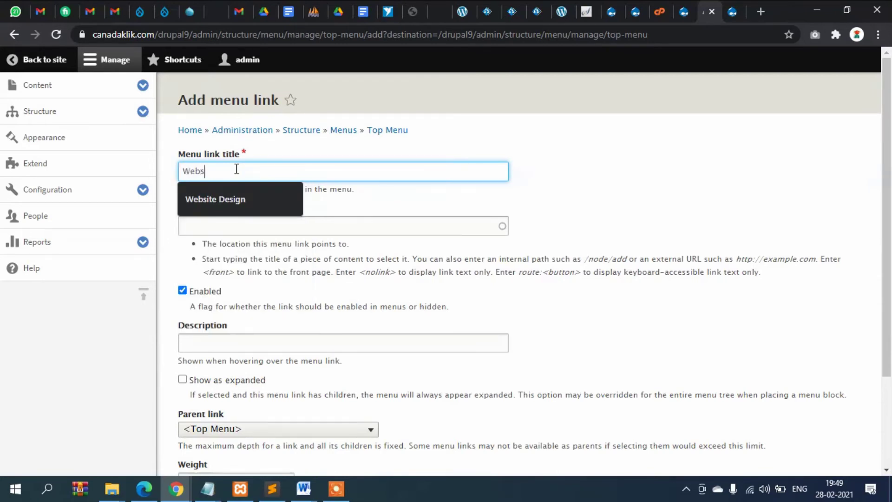
{"action": "type", "text": "ite Development"}
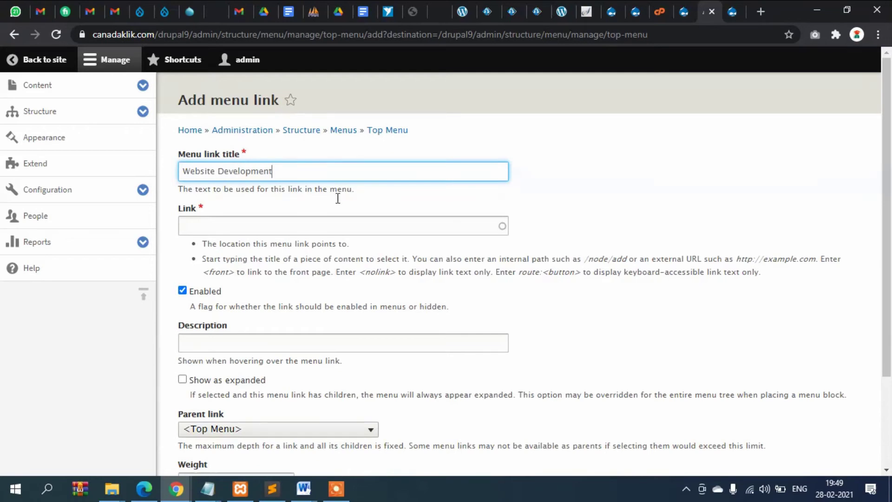
{"action": "scroll", "coordinate": [385, 241], "scroll_direction": "down", "scroll_amount": 1}
{"action": "scroll", "coordinate": [256, 375], "scroll_direction": "down", "scroll_amount": 1}
{"action": "scroll", "coordinate": [232, 329], "scroll_direction": "up", "scroll_amount": 1}
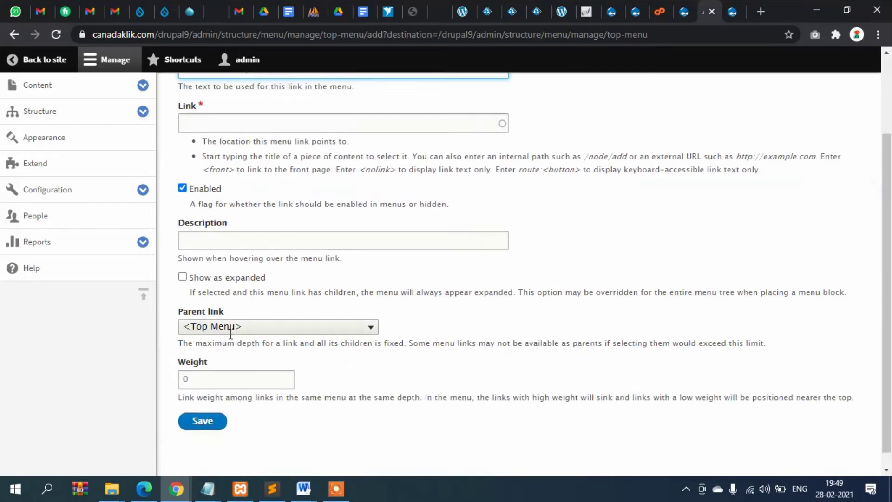
{"action": "left_click", "coordinate": [238, 181]}
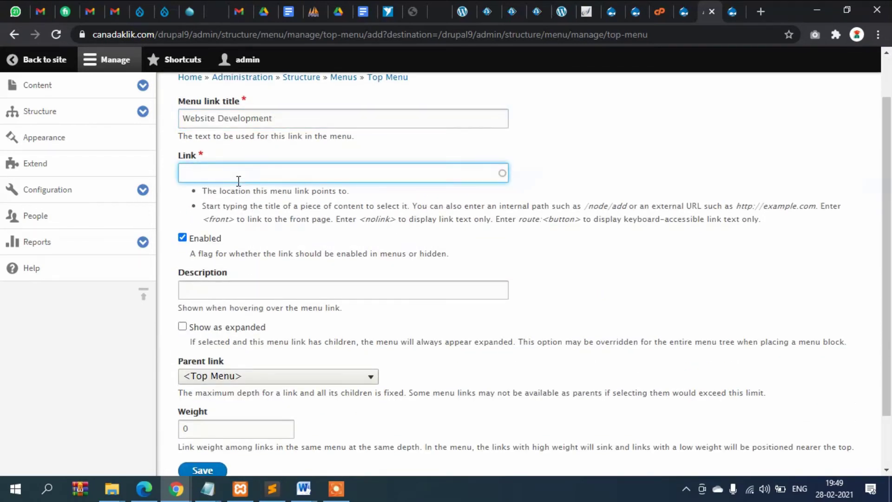
{"action": "type", "text": "<nolink>"}
{"action": "scroll", "coordinate": [247, 177], "scroll_direction": "down", "scroll_amount": 2}
{"action": "left_click", "coordinate": [209, 405]}
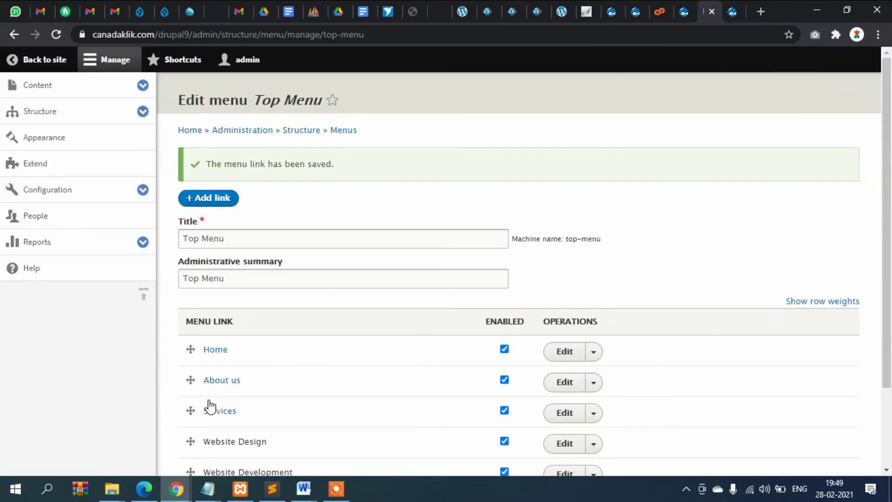
- Nest Website Design and Website Development as child links under Services and save the Top Menu
{"action": "scroll", "coordinate": [235, 394], "scroll_direction": "down", "scroll_amount": 2}
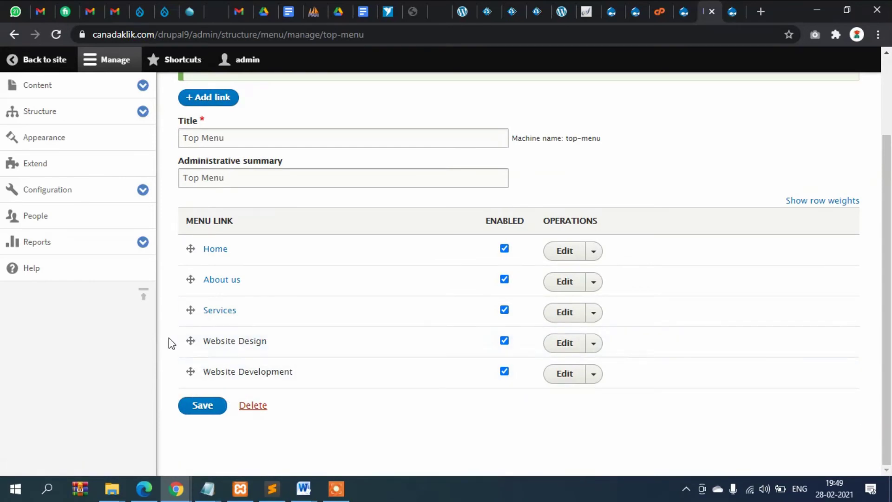
{"action": "left_click_drag", "start_coordinate": [195, 341], "coordinate": [227, 334]}
{"action": "left_click_drag", "start_coordinate": [192, 371], "coordinate": [207, 370]}
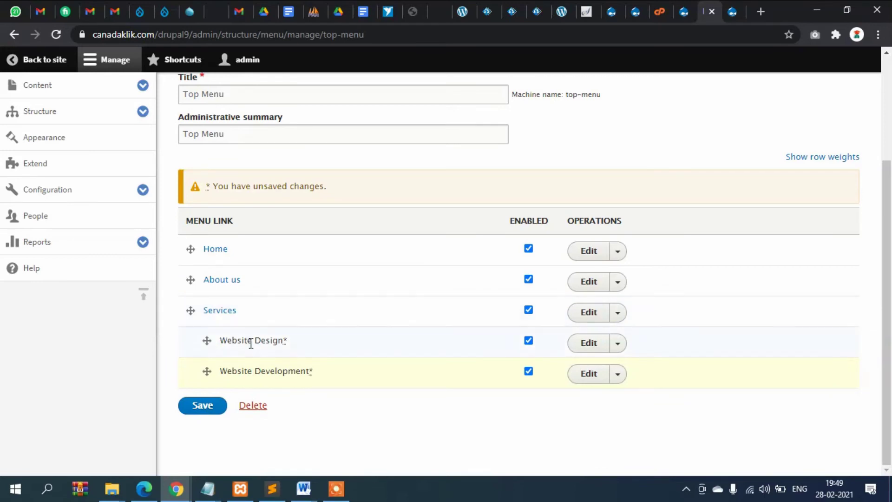
{"action": "left_click", "coordinate": [202, 408]}
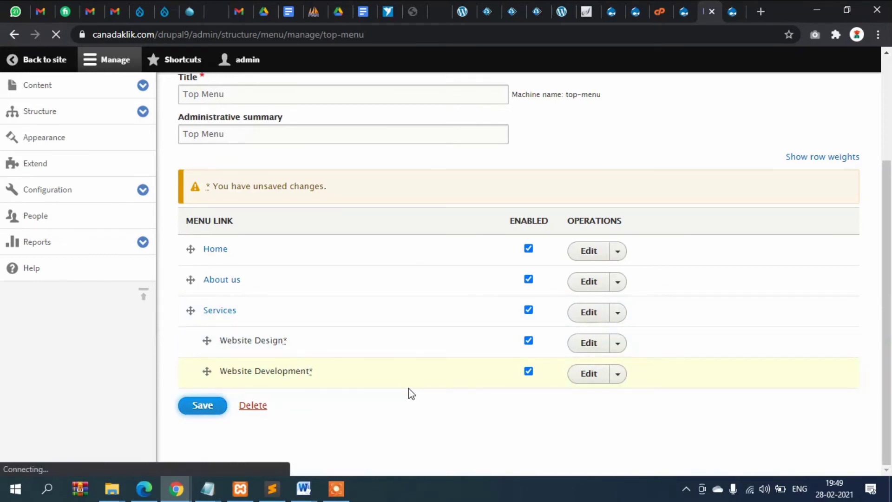
- Open the configuration of the Top Menu block in the Secondary menu region and expand its menu level settings
{"action": "scroll", "coordinate": [408, 380], "scroll_direction": "down", "scroll_amount": 1}
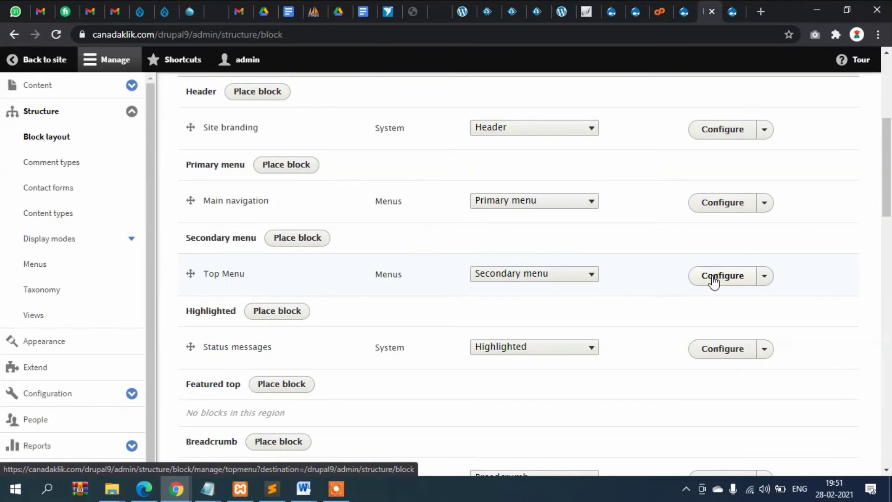
{"action": "left_click", "coordinate": [714, 279]}
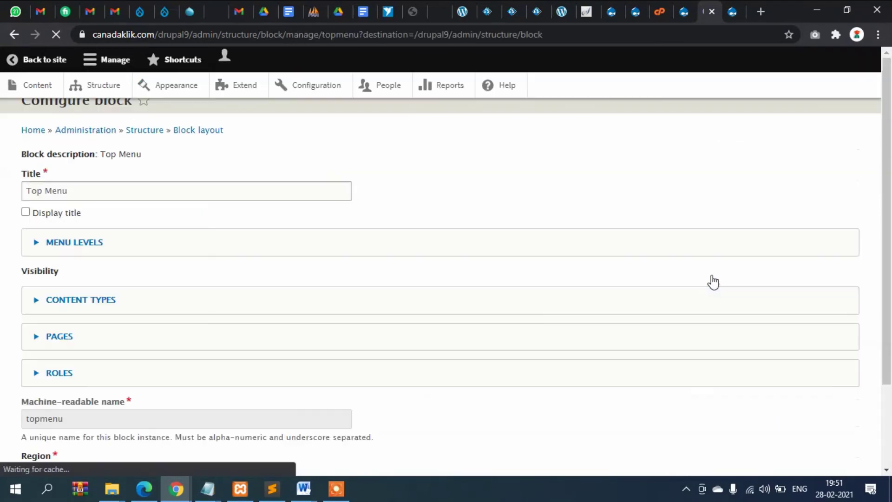
{"action": "scroll", "coordinate": [487, 261], "scroll_direction": "down", "scroll_amount": 1}
{"action": "scroll", "coordinate": [487, 260], "scroll_direction": "up", "scroll_amount": 1}
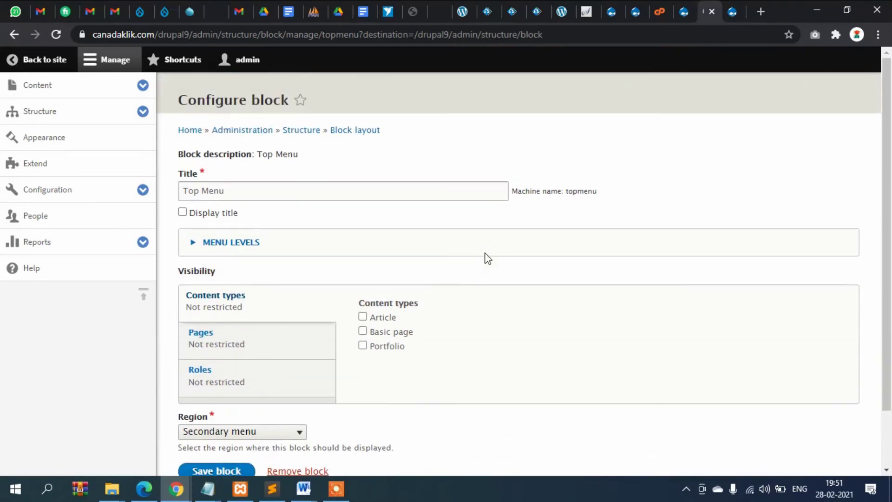
{"action": "scroll", "coordinate": [487, 260], "scroll_direction": "down", "scroll_amount": 1}
{"action": "scroll", "coordinate": [487, 259], "scroll_direction": "down", "scroll_amount": 1}
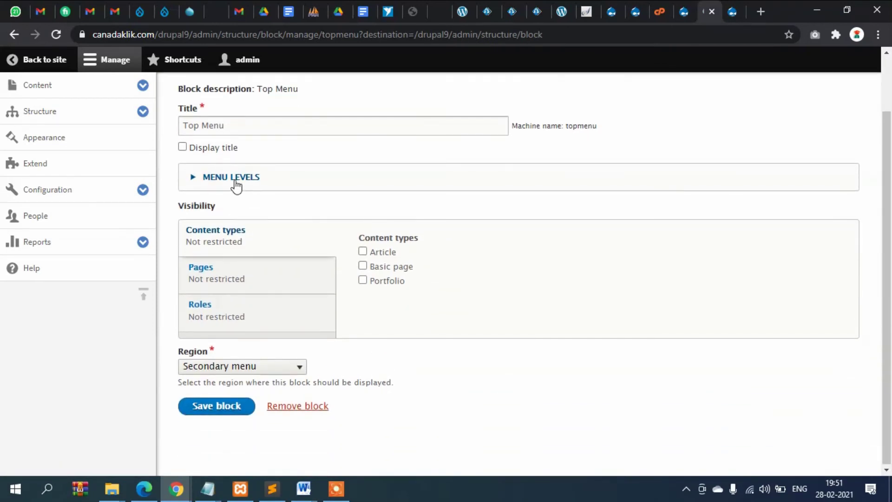
{"action": "left_click", "coordinate": [235, 178]}
{"action": "scroll", "coordinate": [242, 214], "scroll_direction": "down", "scroll_amount": 1}
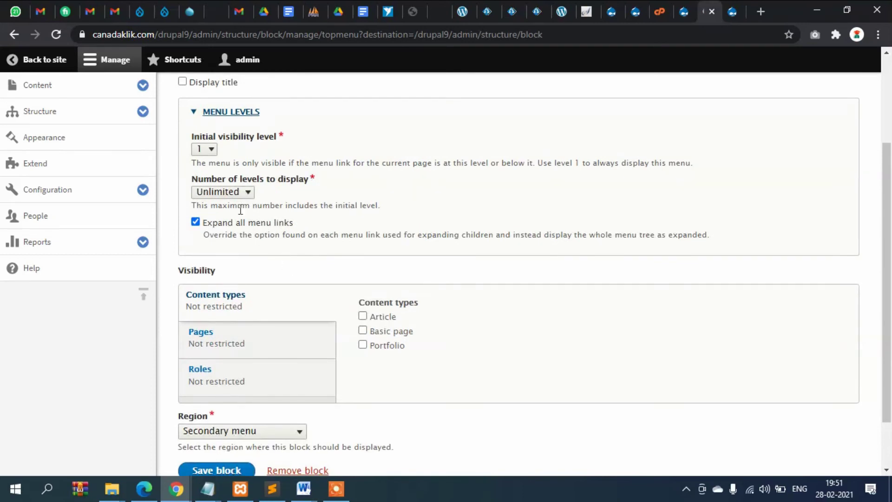
- Examine the choices for the number of levels to display without changing the selection
{"action": "left_click", "coordinate": [242, 196]}
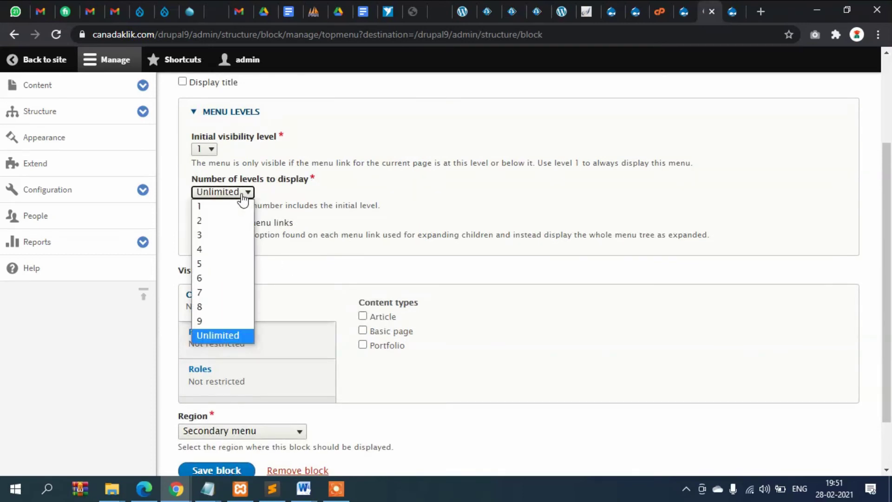
{"action": "left_click", "coordinate": [321, 195]}
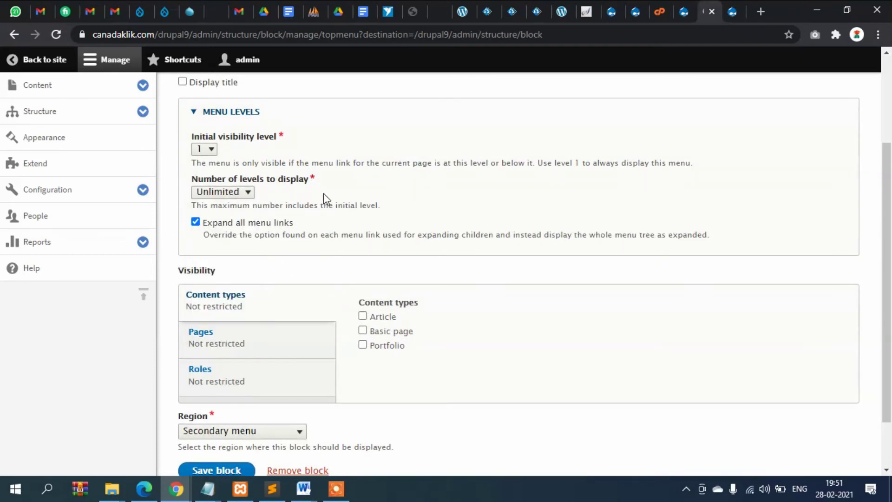
{"action": "left_click", "coordinate": [246, 195]}
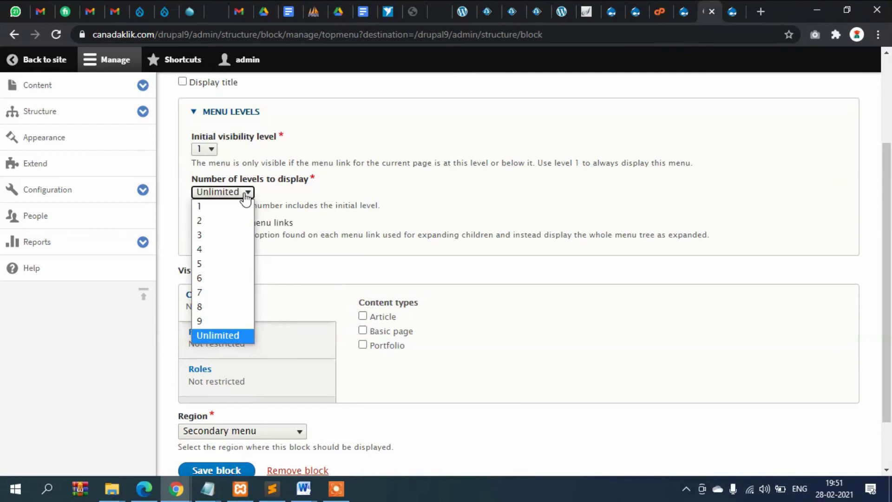
{"action": "left_click", "coordinate": [340, 196]}
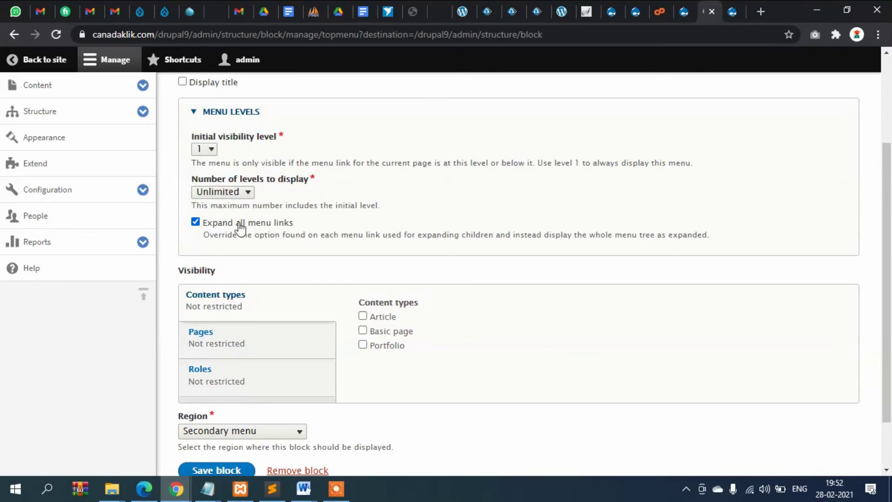
- Turn off Expand all menu links for the Top Menu block and save the block
{"action": "left_click", "coordinate": [195, 222]}
{"action": "scroll", "coordinate": [450, 265], "scroll_direction": "down", "scroll_amount": 2}
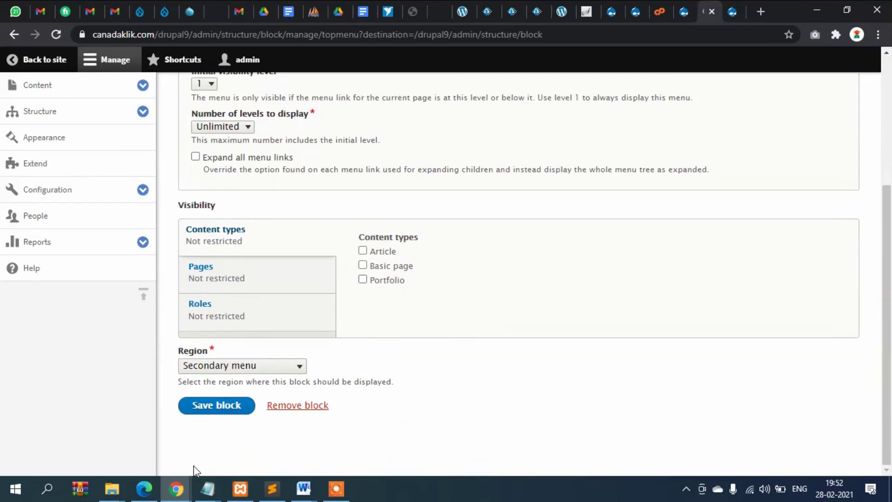
{"action": "left_click", "coordinate": [215, 409]}
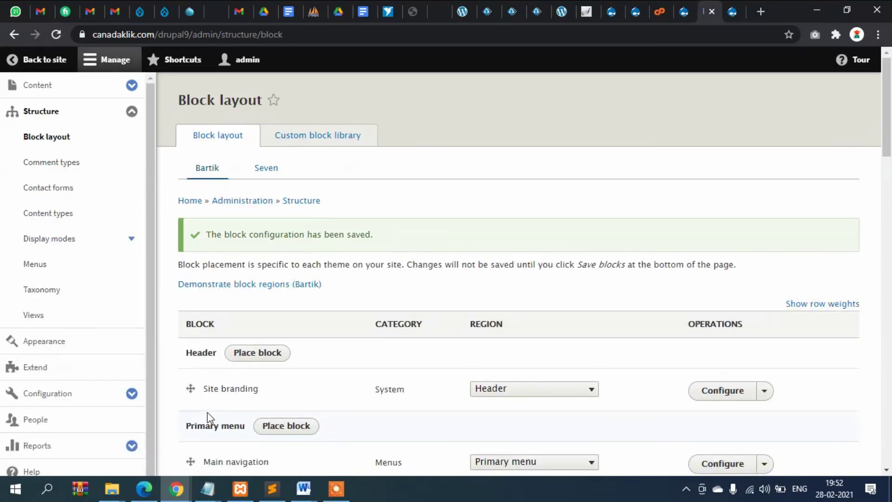
- Check the home page header in the incognito window and return to the Top Menu block on the block layout page
{"action": "key", "text": "alt+Tab"}
{"action": "left_click", "coordinate": [109, 118]}
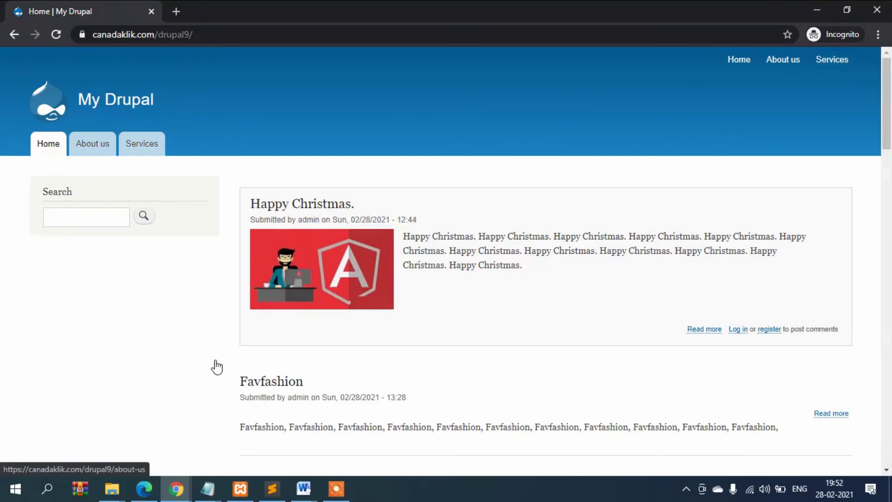
{"action": "left_click", "coordinate": [174, 495]}
{"action": "left_click", "coordinate": [118, 453]}
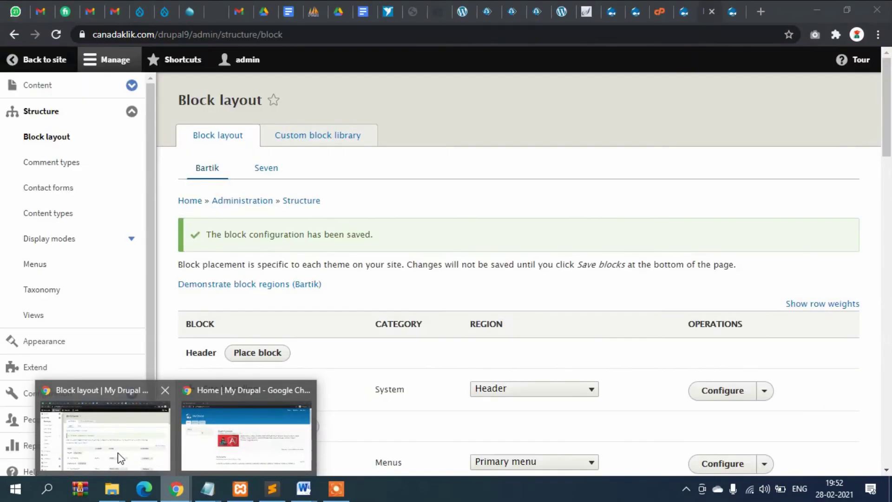
{"action": "scroll", "coordinate": [255, 314], "scroll_direction": "down", "scroll_amount": 3}
{"action": "scroll", "coordinate": [255, 312], "scroll_direction": "up", "scroll_amount": 1}
{"action": "scroll", "coordinate": [255, 307], "scroll_direction": "down", "scroll_amount": 4}
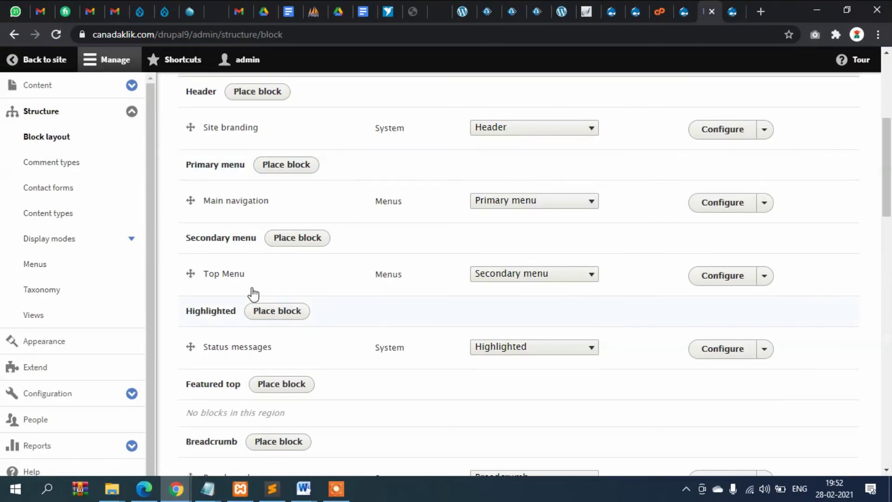
- Turn on Expand all menu links in the Top Menu block's menu level settings and save the block
{"action": "left_click", "coordinate": [724, 281]}
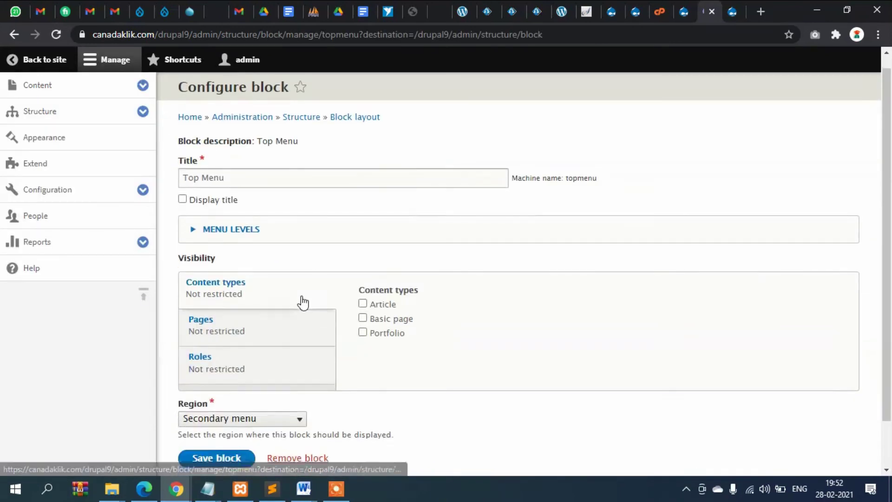
{"action": "scroll", "coordinate": [288, 275], "scroll_direction": "down", "scroll_amount": 2}
{"action": "left_click", "coordinate": [244, 182]}
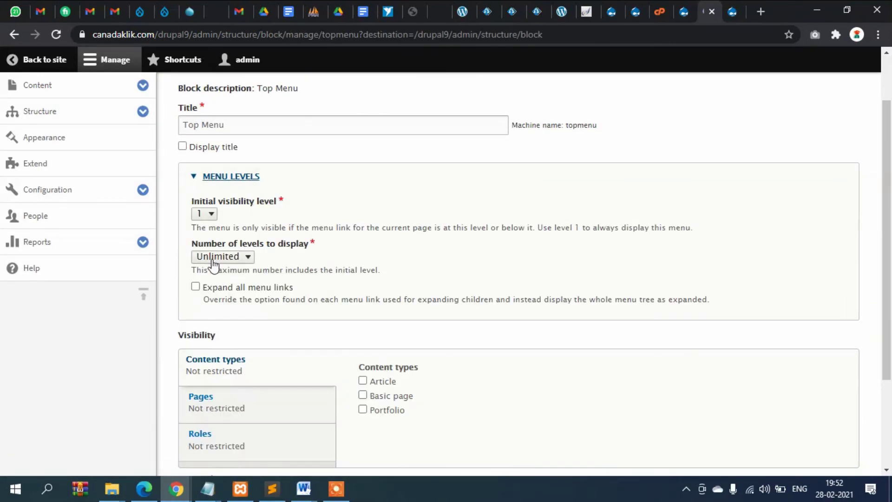
{"action": "left_click", "coordinate": [195, 287]}
{"action": "scroll", "coordinate": [356, 295], "scroll_direction": "down", "scroll_amount": 3}
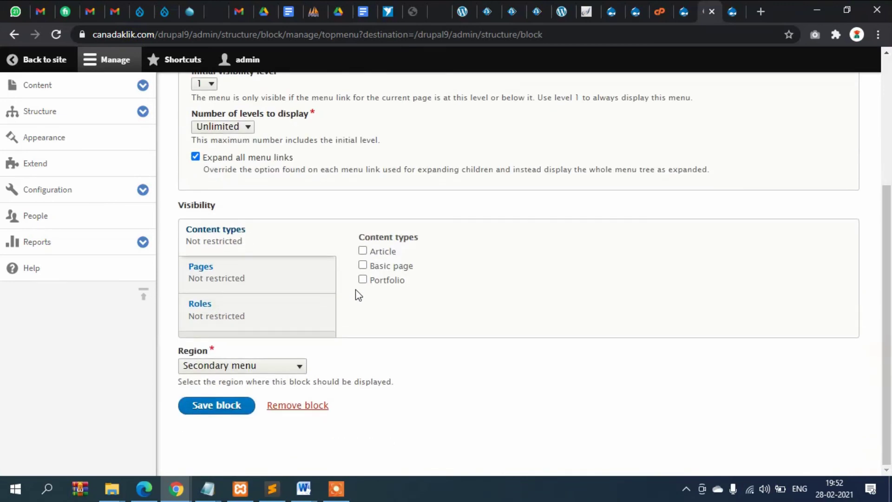
{"action": "left_click", "coordinate": [215, 405]}
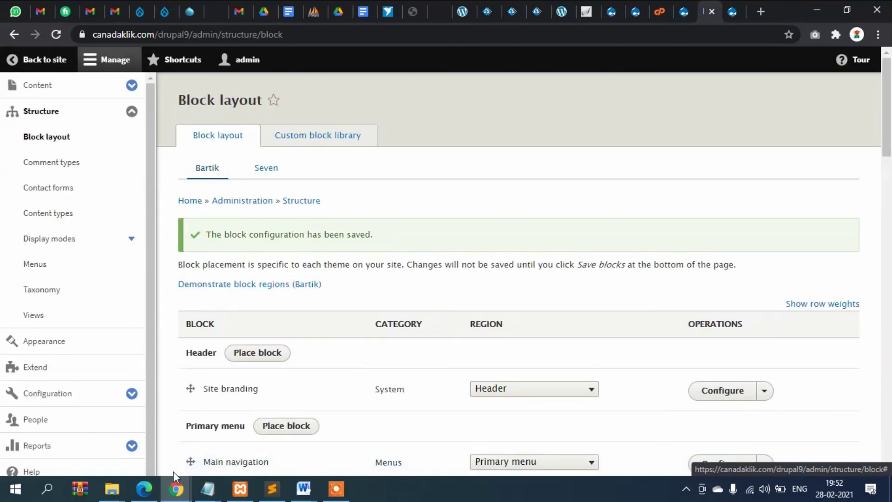
- Reload the home page in the incognito window and examine the Website Design and Website Development links in the header's Top Menu
{"action": "mouse_move", "coordinate": [176, 487]}
{"action": "left_click", "coordinate": [277, 445]}
{"action": "left_click", "coordinate": [117, 108]}
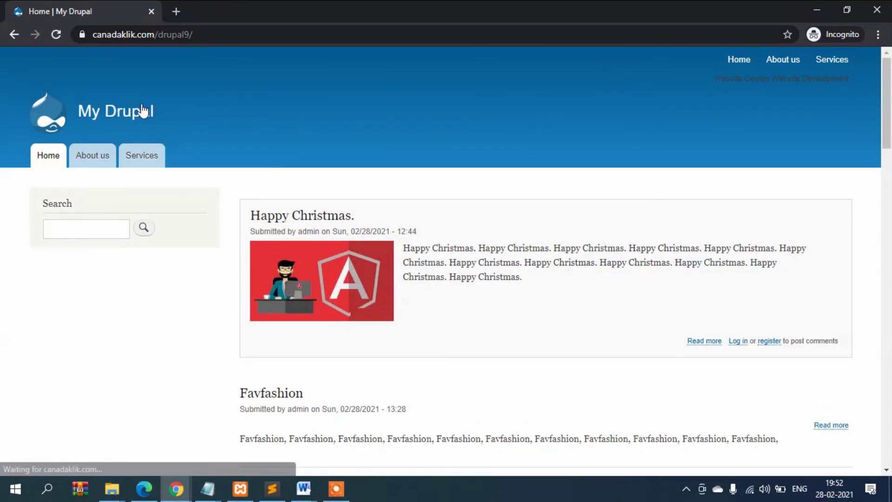
{"action": "left_click_drag", "start_coordinate": [715, 79], "coordinate": [852, 92]}
{"action": "left_click", "coordinate": [715, 89]}
{"action": "left_click", "coordinate": [846, 99]}
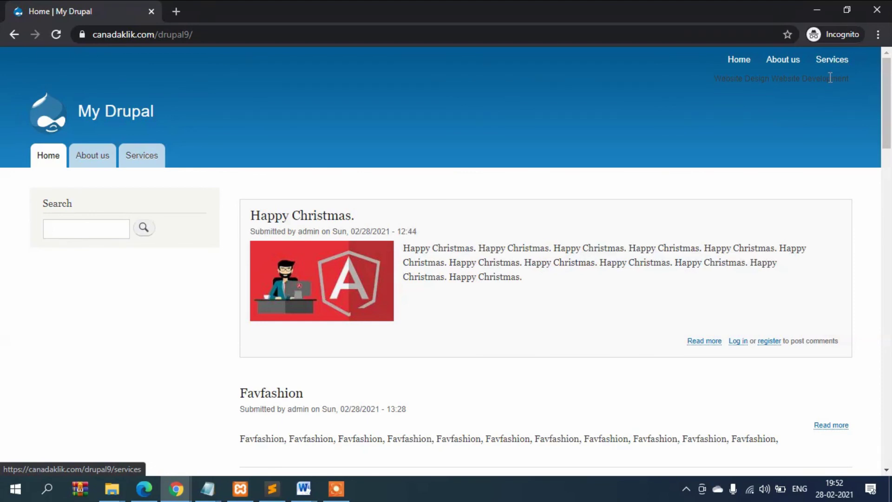
{"action": "mouse_move", "coordinate": [720, 78]}
{"action": "left_mouse_down"}
{"action": "mouse_move", "coordinate": [857, 82]}
{"action": "mouse_move", "coordinate": [714, 80]}
{"action": "left_mouse_up"}
{"action": "left_click", "coordinate": [855, 80]}
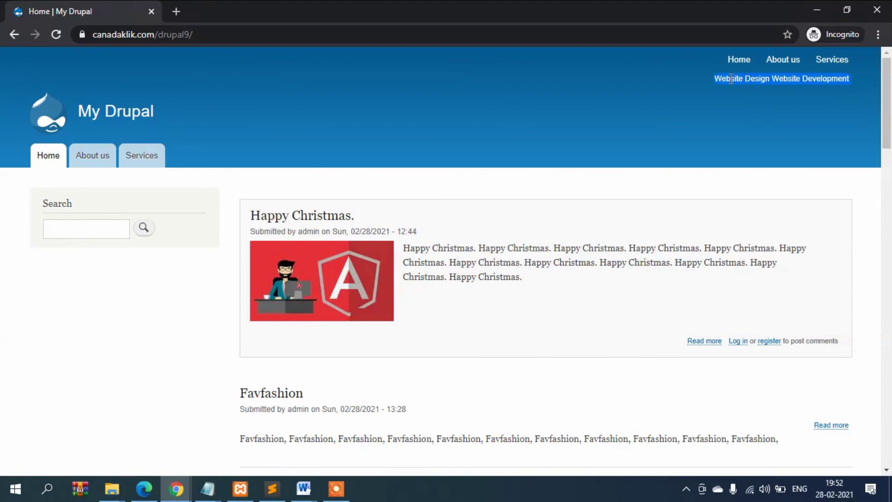
{"action": "left_click", "coordinate": [710, 84]}
{"action": "triple_click", "coordinate": [719, 84]}
{"action": "left_click", "coordinate": [692, 109]}
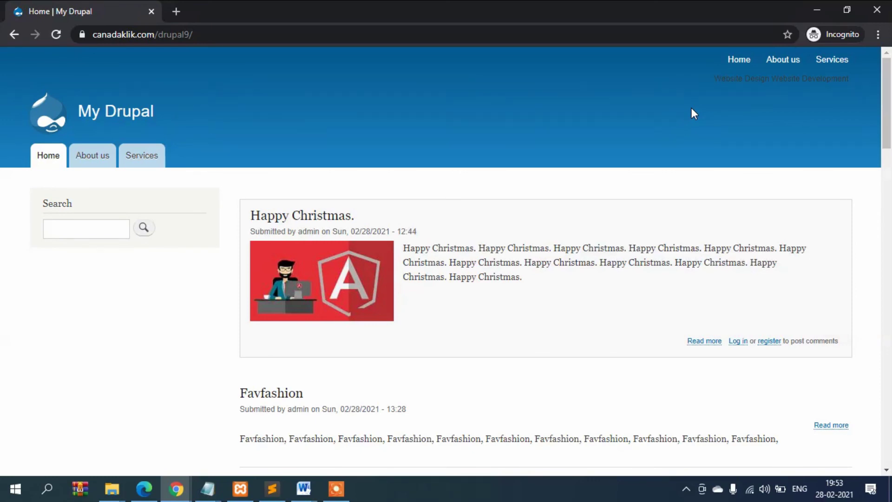
{"action": "scroll", "coordinate": [473, 194], "scroll_direction": "down", "scroll_amount": 5}
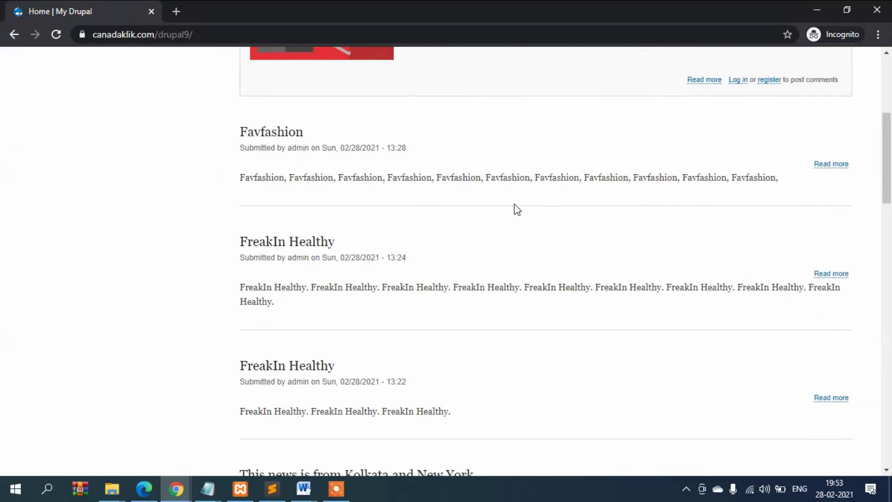
{"action": "scroll", "coordinate": [514, 207], "scroll_direction": "up", "scroll_amount": 3}
{"action": "scroll", "coordinate": [466, 203], "scroll_direction": "down", "scroll_amount": 3}
{"action": "scroll", "coordinate": [472, 225], "scroll_direction": "down", "scroll_amount": 20}
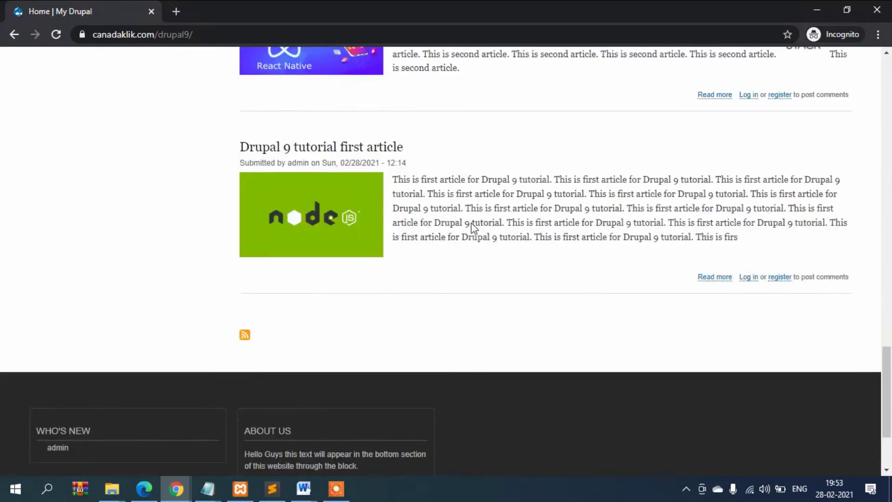
{"action": "scroll", "coordinate": [472, 249], "scroll_direction": "up", "scroll_amount": 16}
{"action": "scroll", "coordinate": [471, 248], "scroll_direction": "up", "scroll_amount": 8}
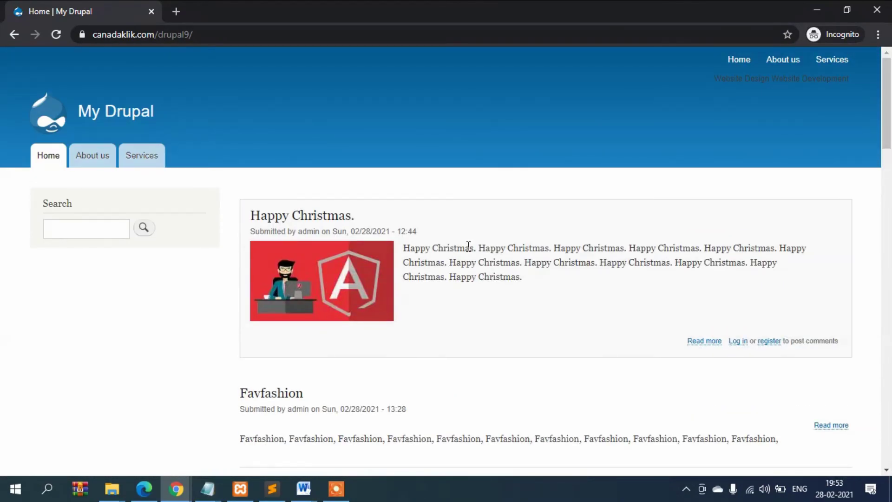